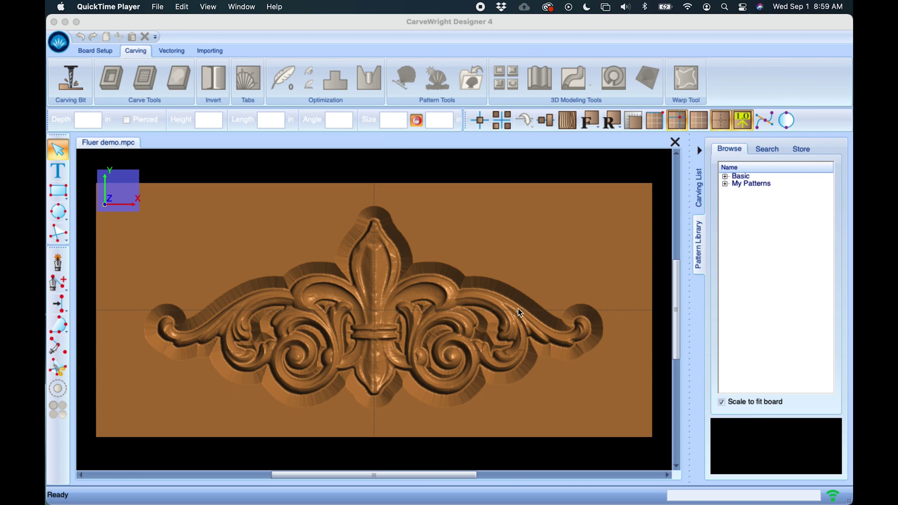
Step: Scale down the filigree scrollwork proportionally and move it in closer to the central fleur-de-lis
mouse_move(424, 335)
middle_mouse_down()
mouse_move(452, 331)
mouse_move(427, 332)
middle_mouse_up()
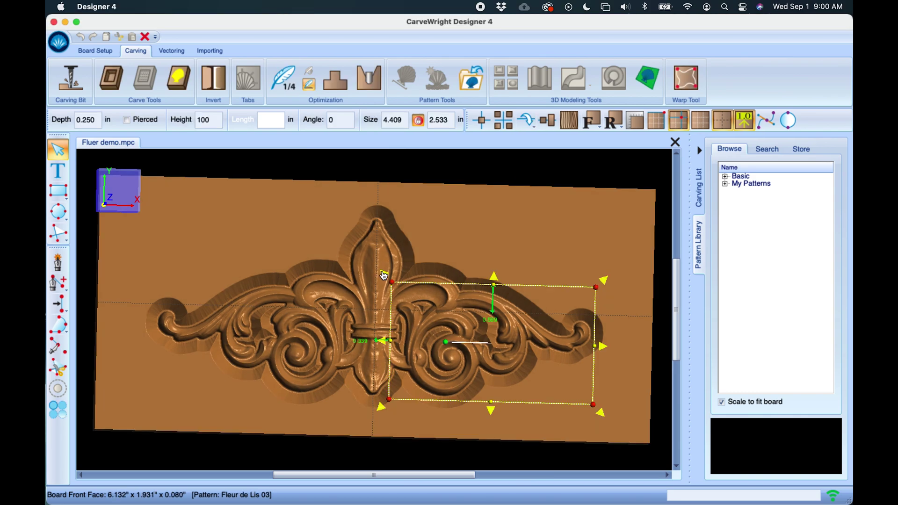
left_click_drag(385, 281, 398, 286)
left_click_drag(437, 334, 440, 329)
left_click_drag(600, 401, 580, 390)
left_click_drag(479, 352, 473, 348)
key("Escape")
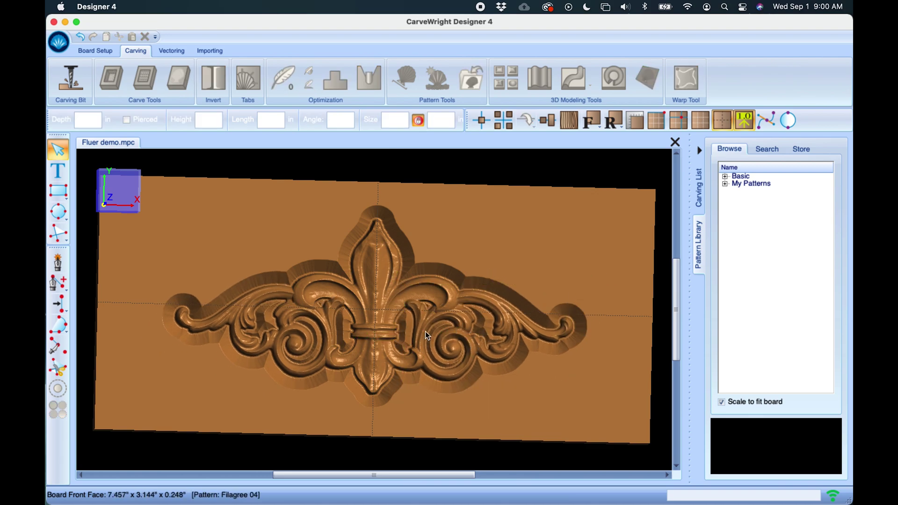
mouse_move(389, 337)
middle_mouse_down()
mouse_move(418, 333)
mouse_move(396, 335)
middle_mouse_up()
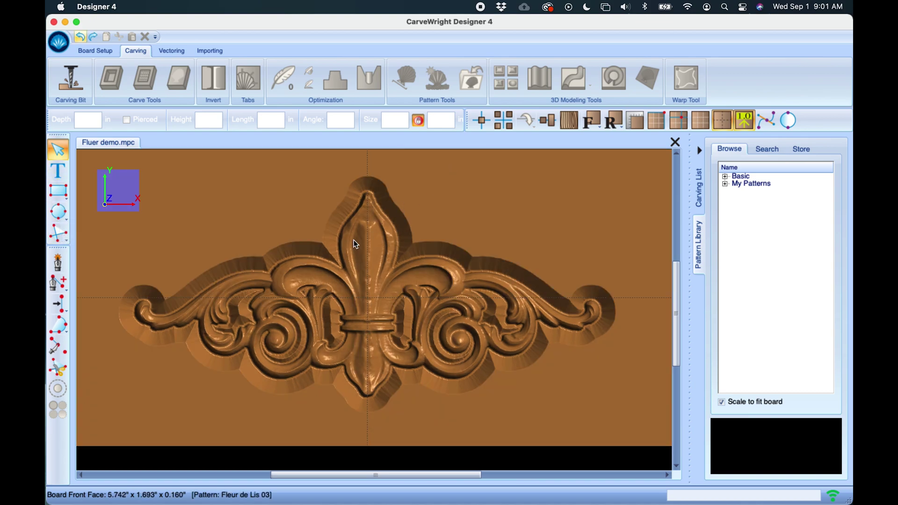
Step: Draw a rectangle about 11.26 by 4.99 in around the ornament and center it both horizontally and vertically on the board
scroll(353, 240, "down", 2)
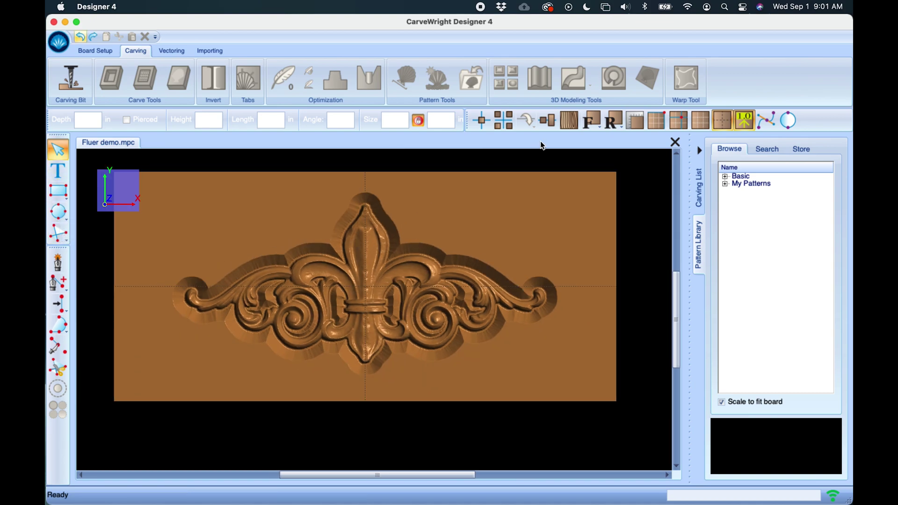
left_click(592, 120)
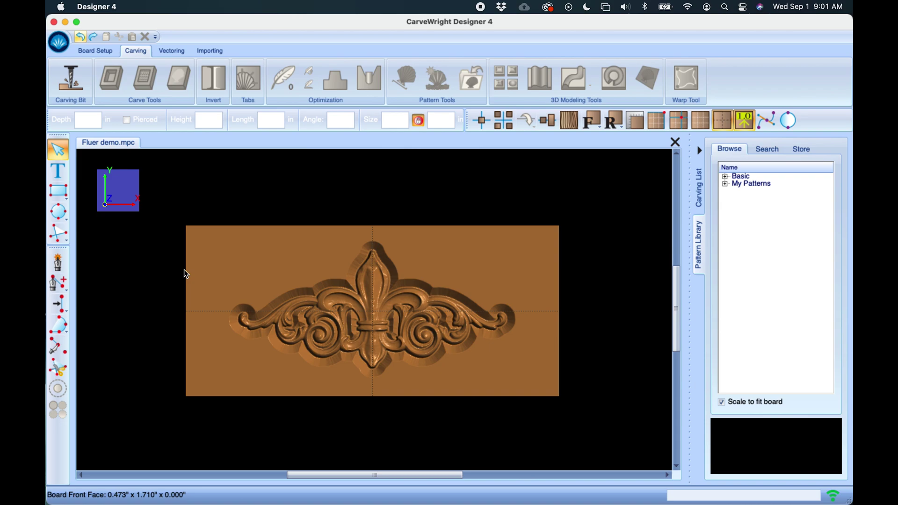
left_click(59, 191)
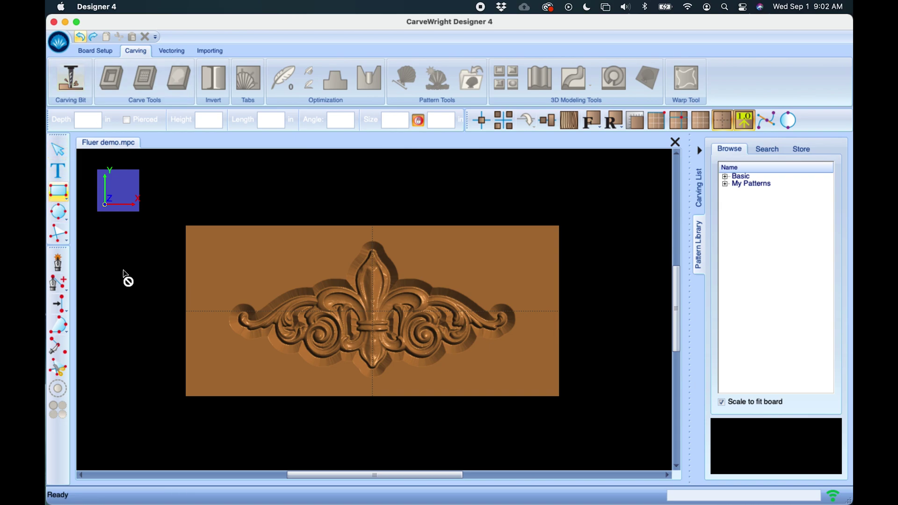
left_click_drag(195, 232, 547, 388)
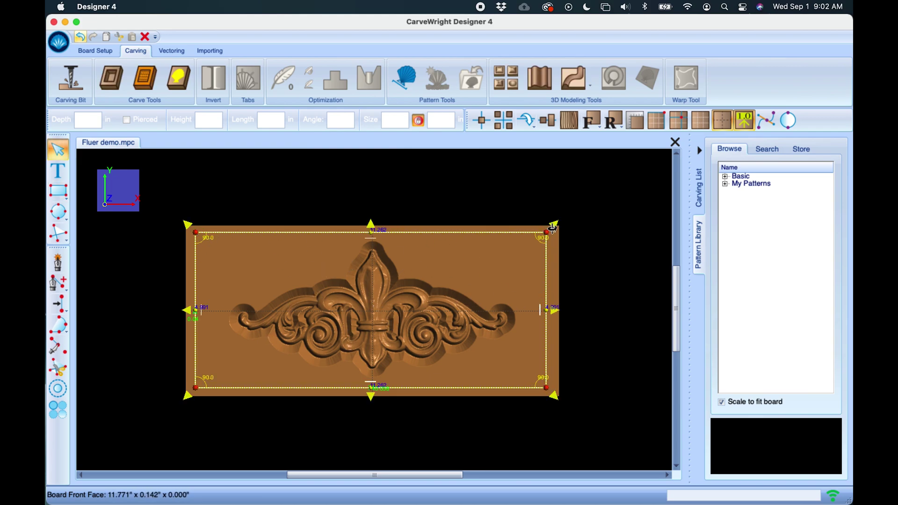
right_click(420, 252)
mouse_move(442, 261)
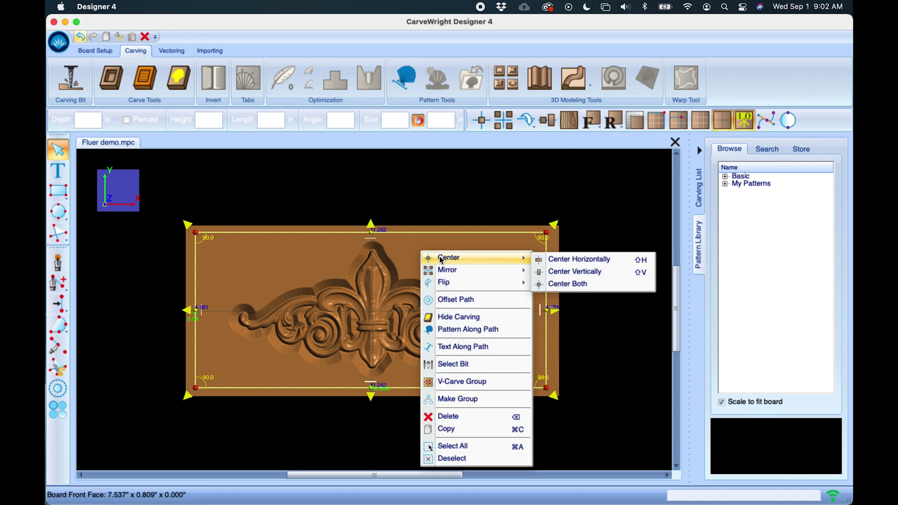
left_click(574, 286)
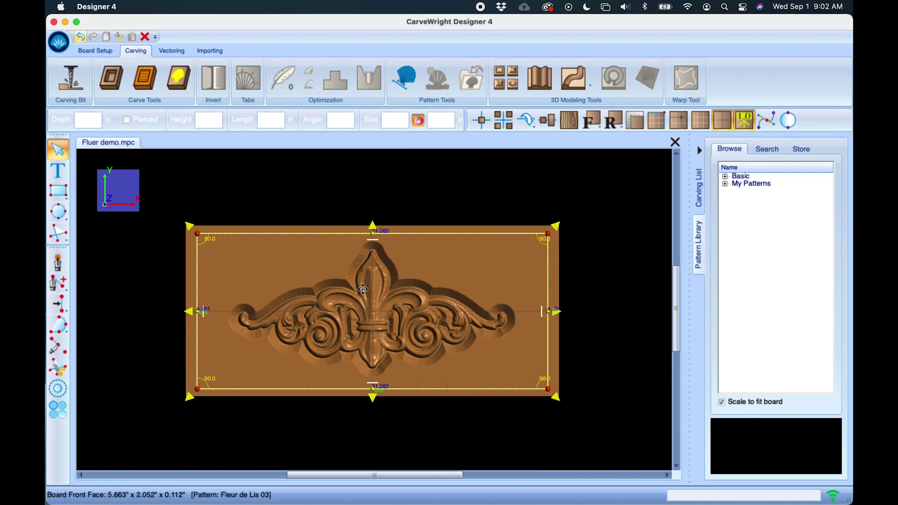
Step: Make the rectangle a carved, recessed region 0.250 in deep behind the fleur-de-lis ornament
mouse_move(373, 287)
middle_mouse_down()
mouse_move(427, 265)
mouse_move(382, 281)
mouse_move(391, 305)
mouse_move(385, 293)
middle_mouse_up()
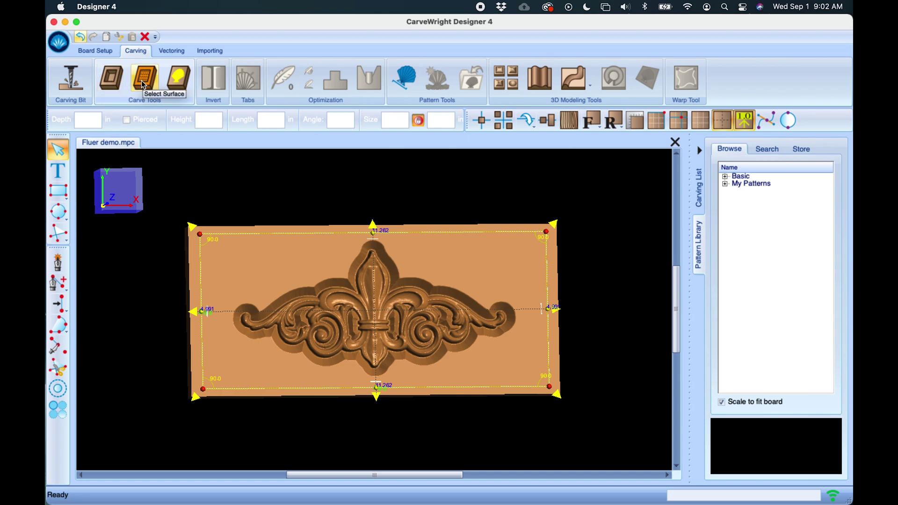
left_click(112, 83)
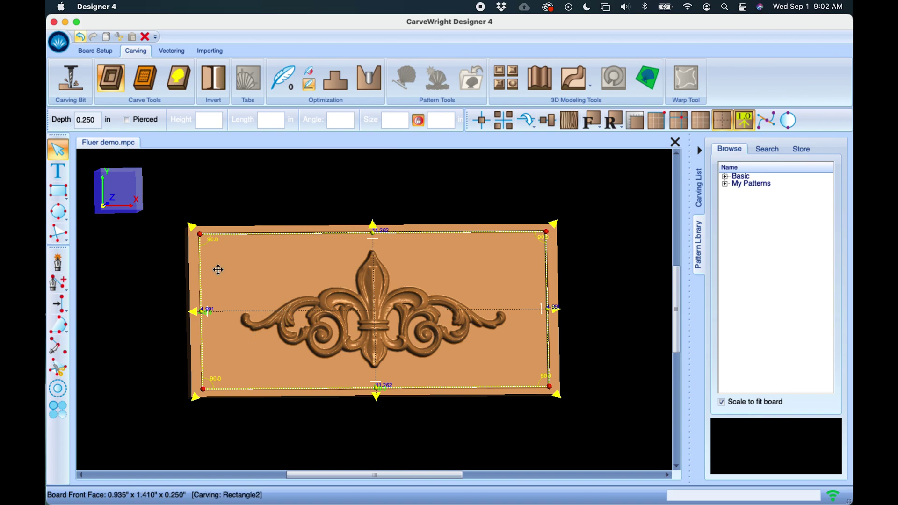
mouse_move(383, 330)
middle_mouse_down()
mouse_move(419, 312)
mouse_move(406, 318)
mouse_move(431, 318)
middle_mouse_up()
scroll(367, 329, "up", 2)
scroll(367, 329, "up", 1)
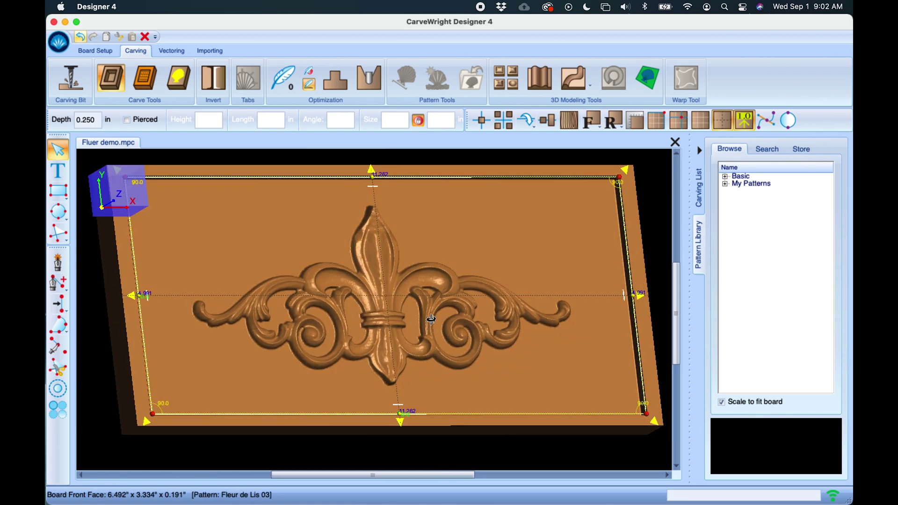
double_click(94, 120)
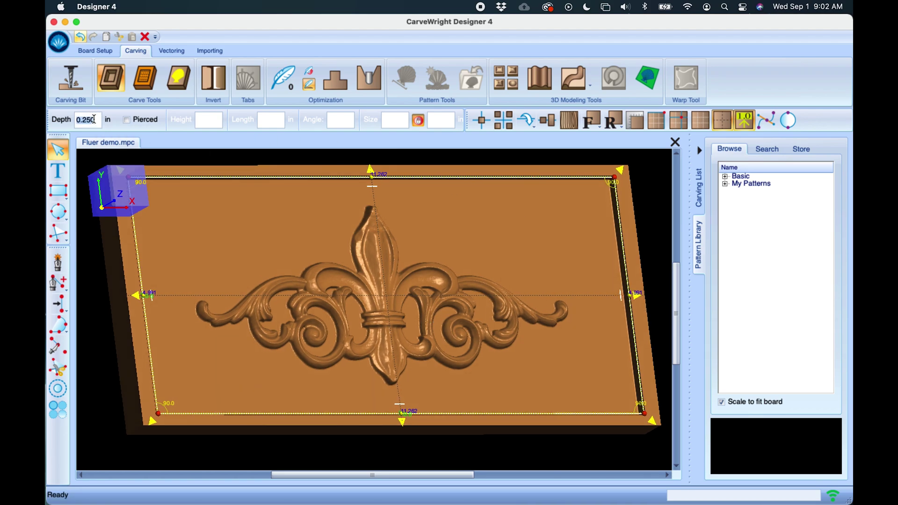
right_click_drag(370, 321, 391, 318)
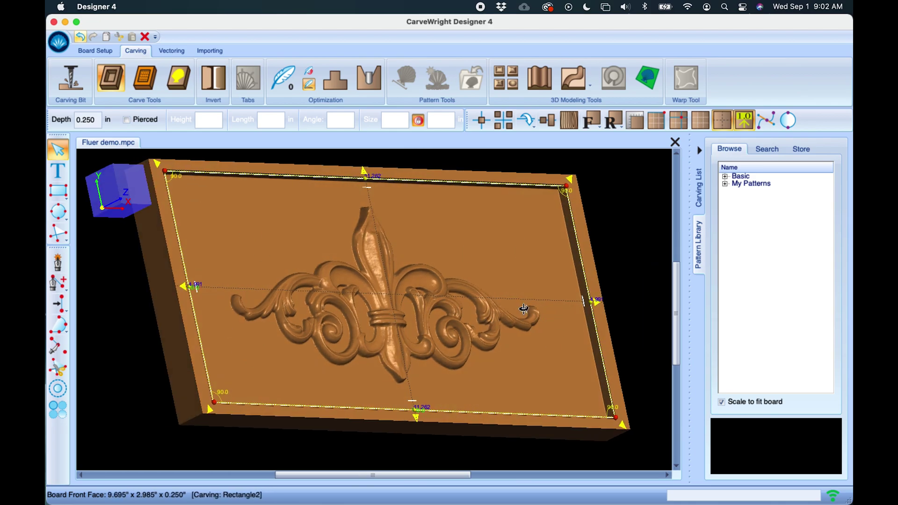
right_click_drag(524, 309, 456, 324)
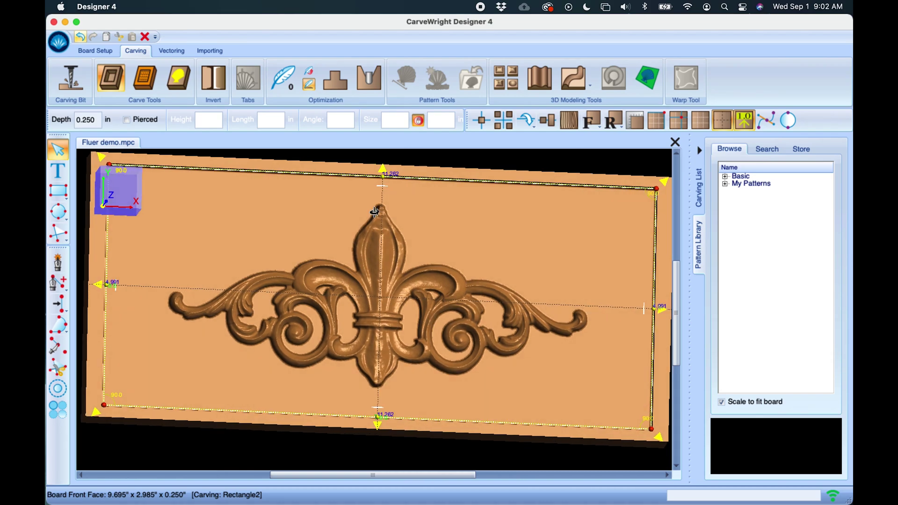
Step: Open the surfacing options for the recessed rectangle and preview the Vertical Waves, Egg Carton, Peaks, Bumps and Checkering 2 textures
left_click(146, 81)
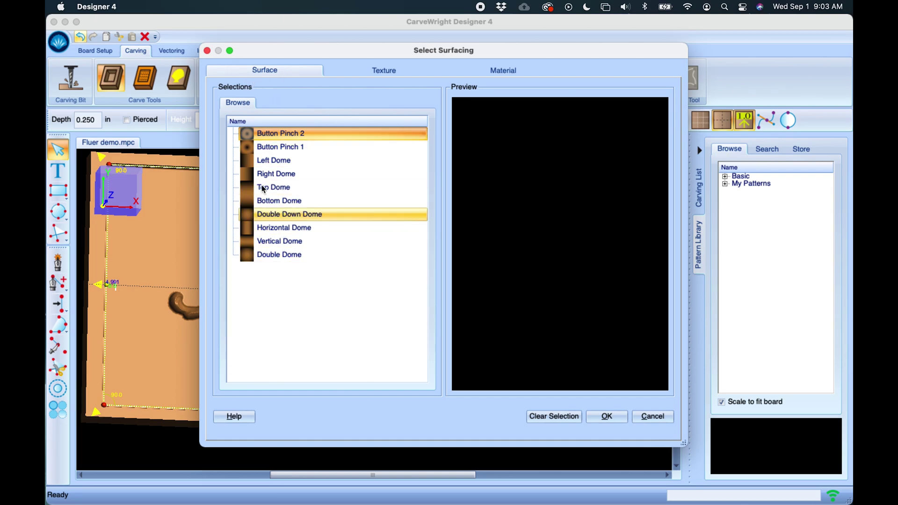
left_click(398, 71)
left_click(256, 148)
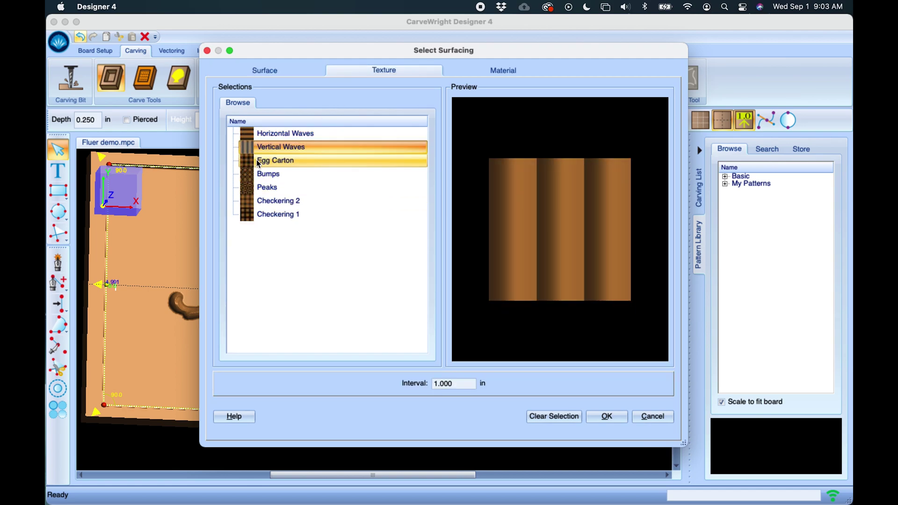
left_click(256, 160)
left_click(262, 187)
left_click(257, 175)
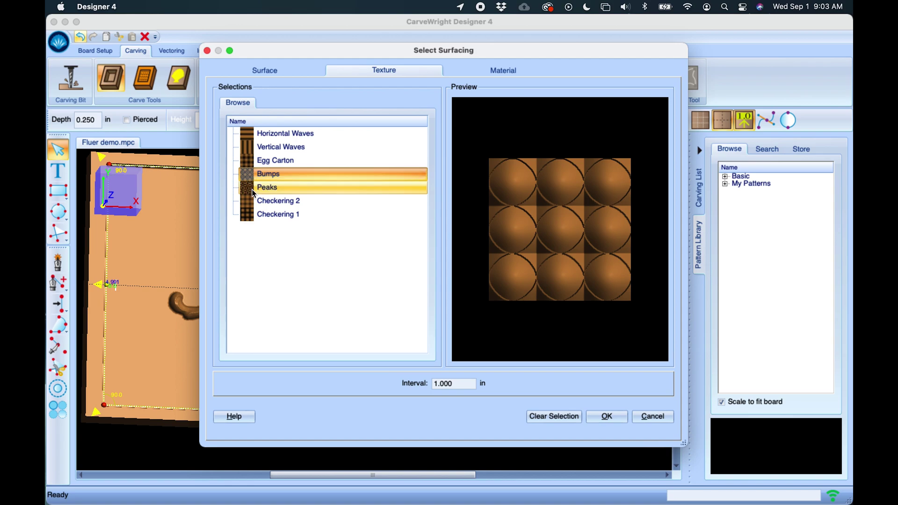
left_click(251, 200)
Step: Preview material surfaces such as Martian Landscape, Clouds, Water Surface, Cloud Cover, Concrete, Clone of Clouds and Weathered Wood
left_click(503, 70)
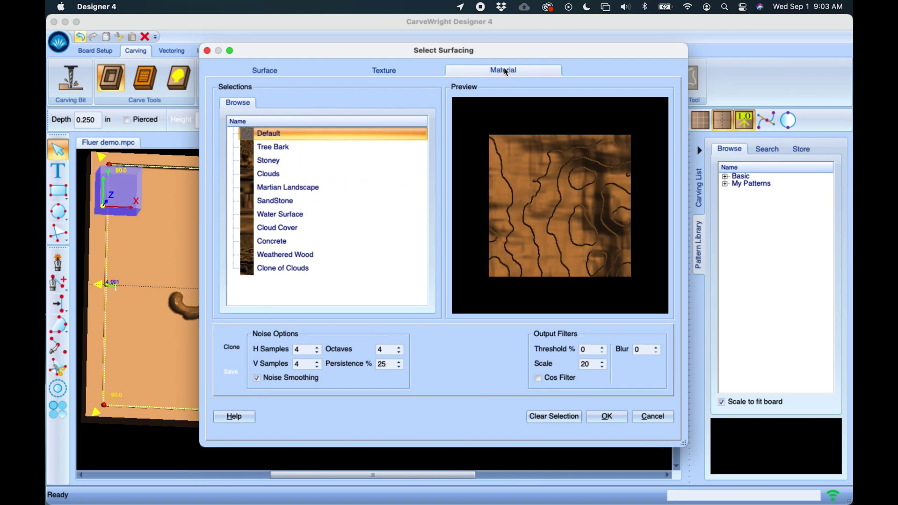
left_click(260, 187)
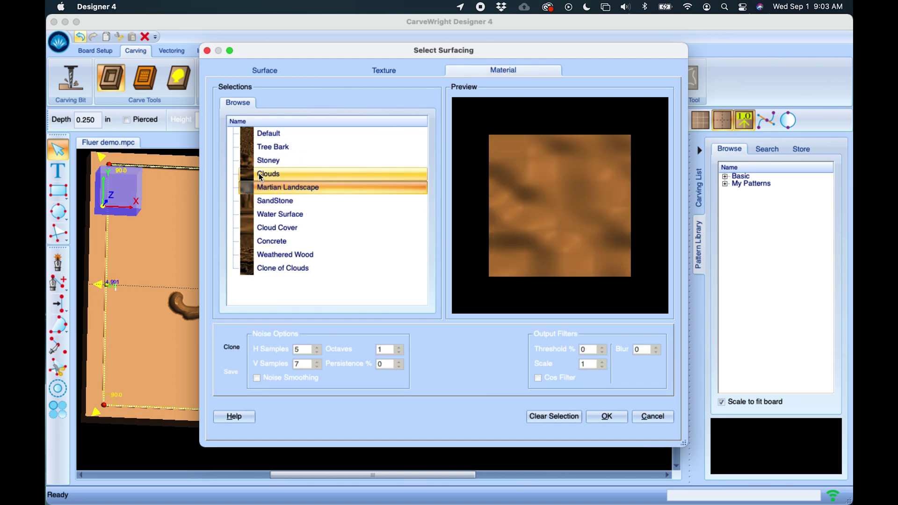
left_click(259, 173)
left_click(262, 214)
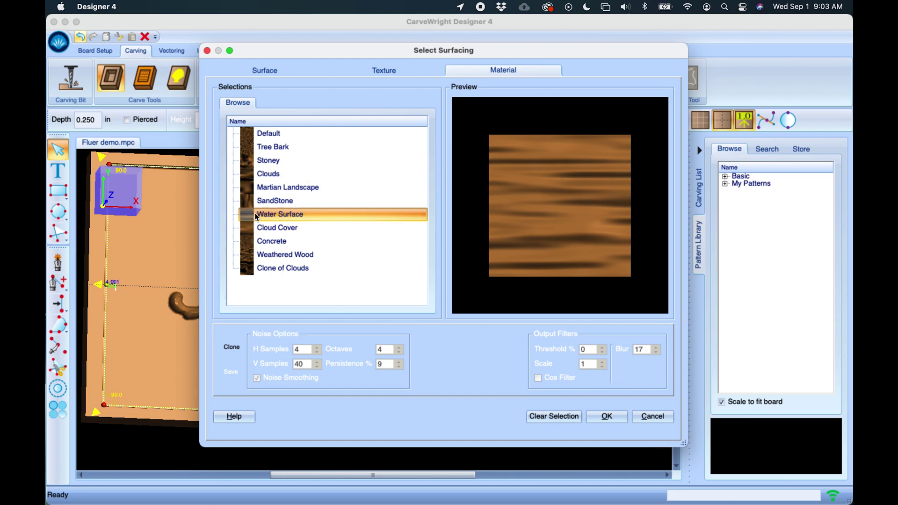
left_click(260, 227)
left_click(265, 242)
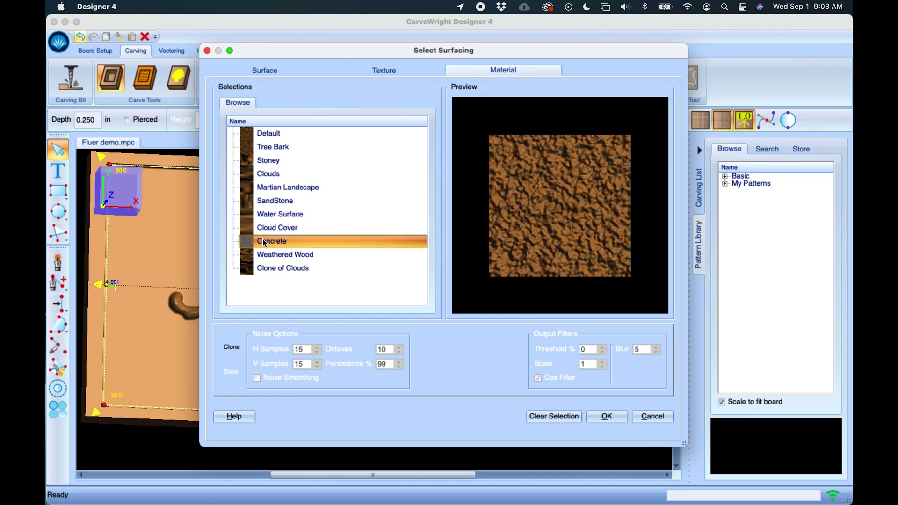
left_click(293, 267)
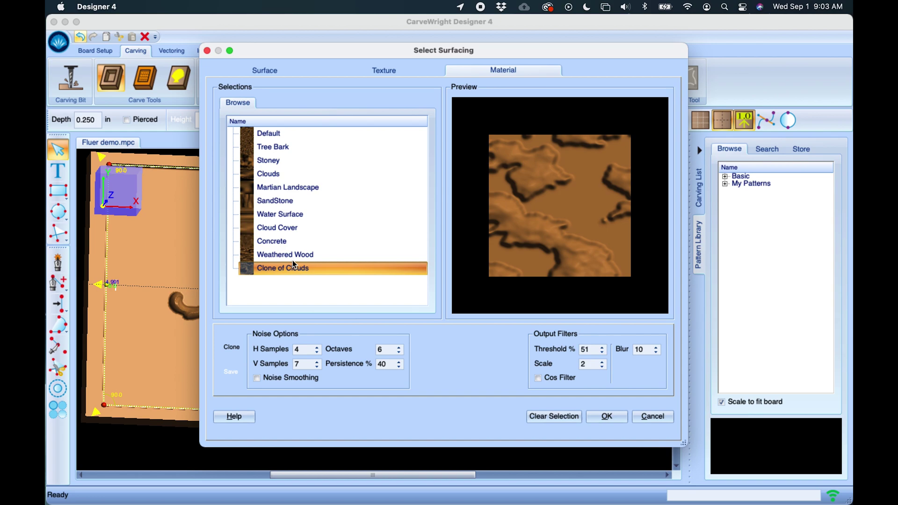
left_click(291, 256)
Step: Apply the Peaks texture with a 1.000 in interval to the recessed rectangle
left_click(362, 70)
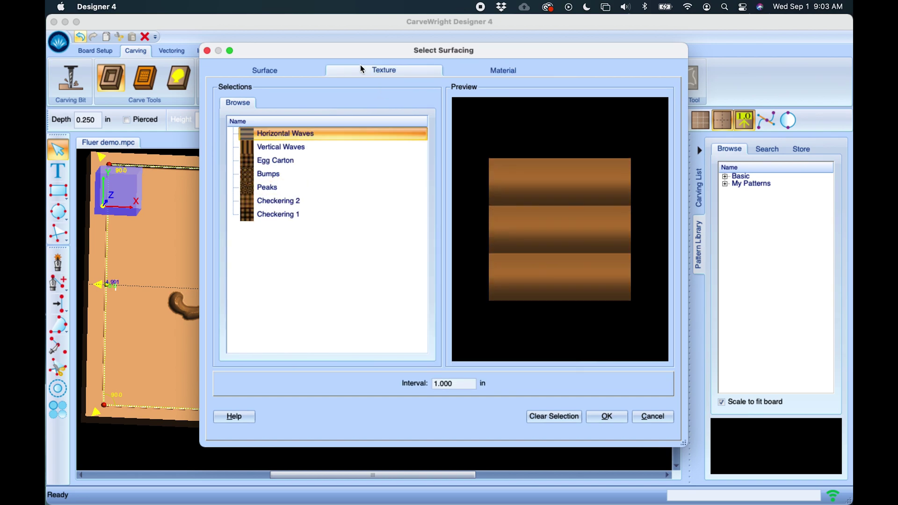
left_click(264, 214)
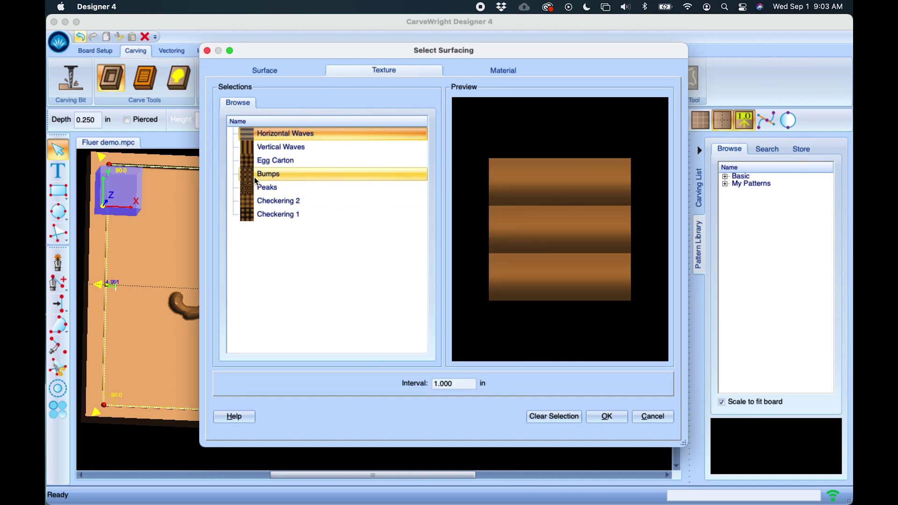
left_click(265, 187)
left_click_drag(548, 264, 571, 245)
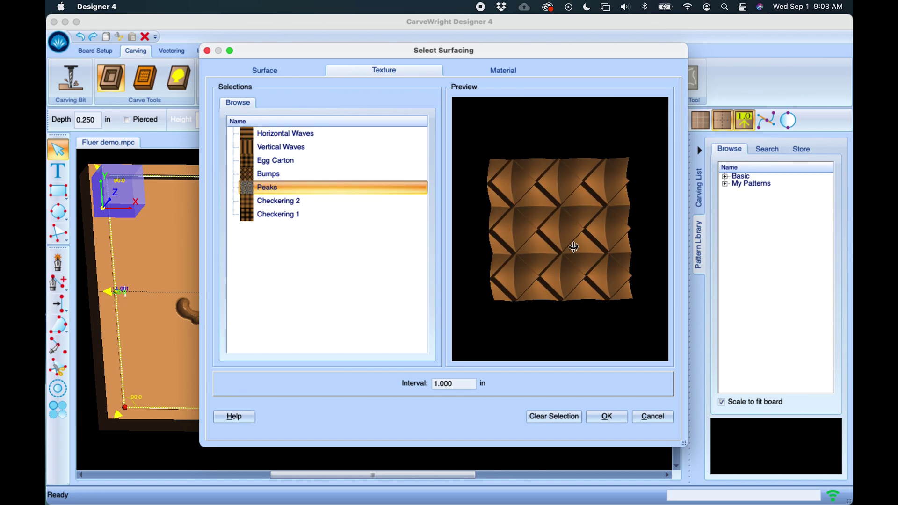
double_click(460, 382)
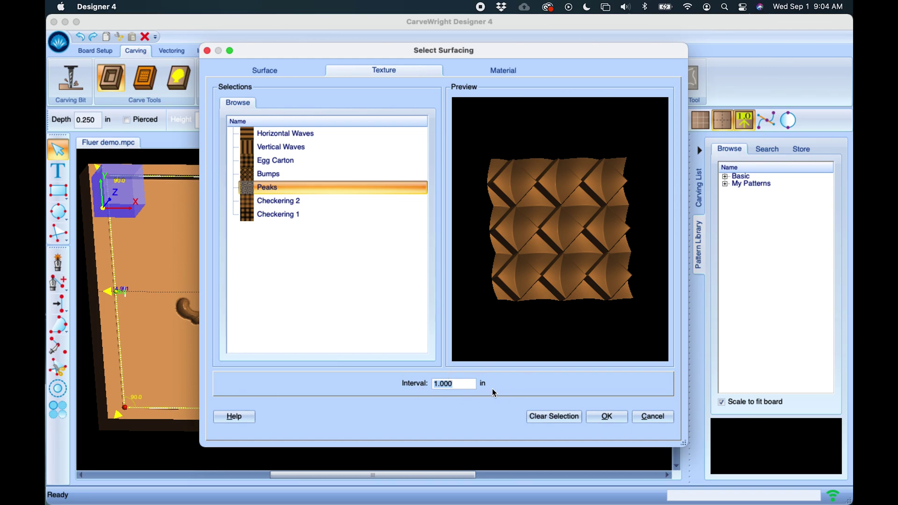
left_click(608, 418)
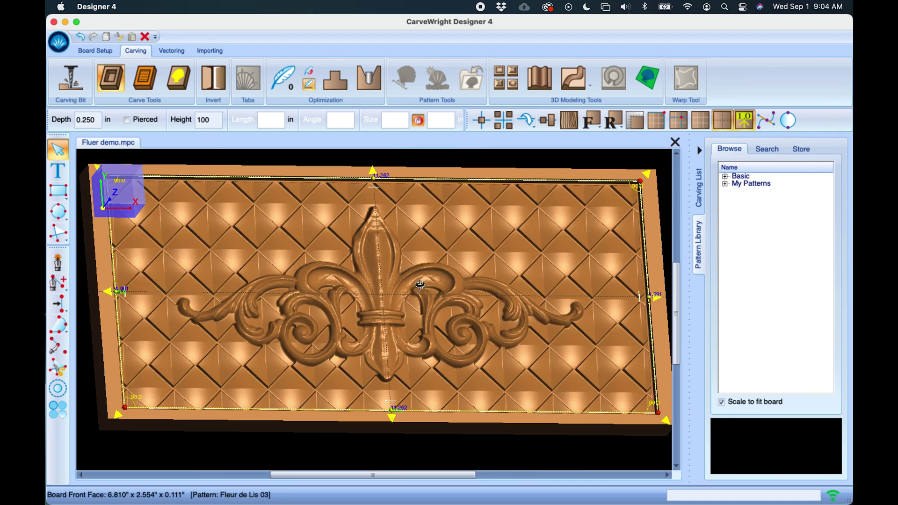
Step: Examine the textured recess and the ornament at an angle and from the front, both close up and as a whole
middle_click_drag(421, 285, 453, 285)
right_click_drag(455, 284, 363, 301)
scroll(362, 301, "up", 3)
scroll(362, 301, "down", 5)
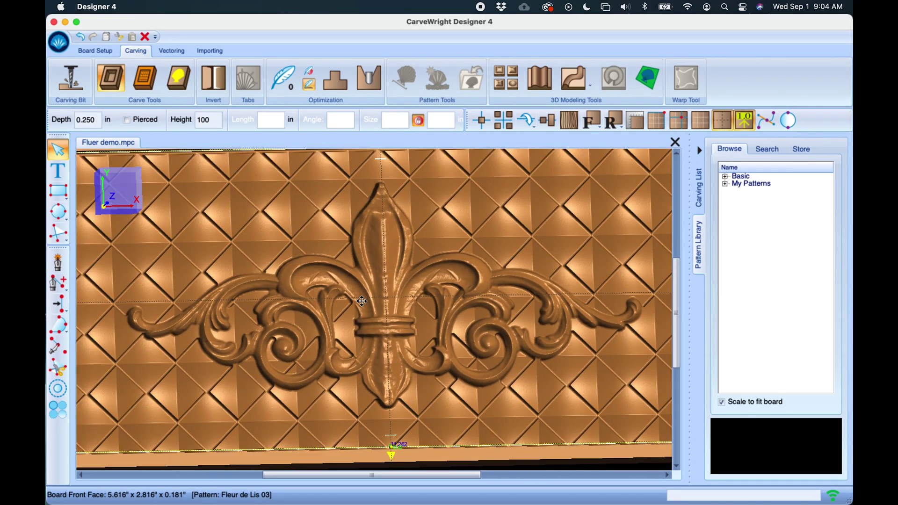
left_click(537, 161)
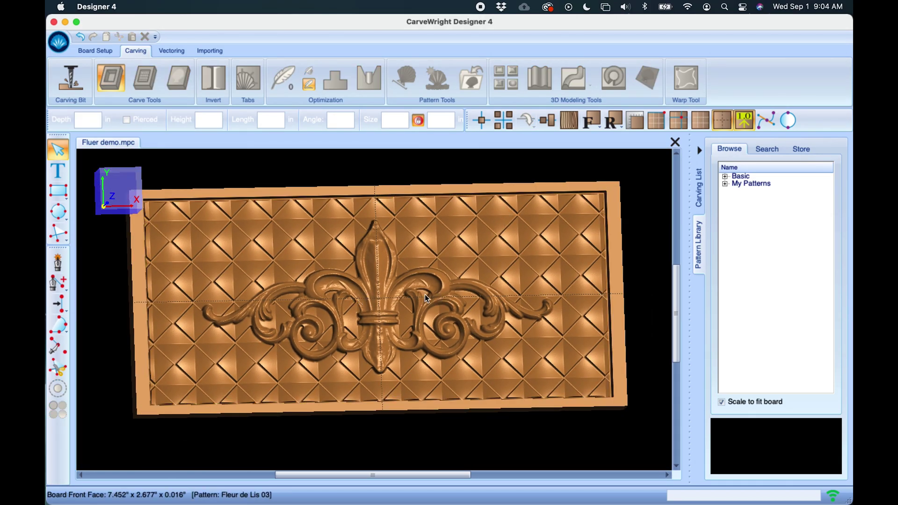
right_click_drag(425, 294, 406, 297)
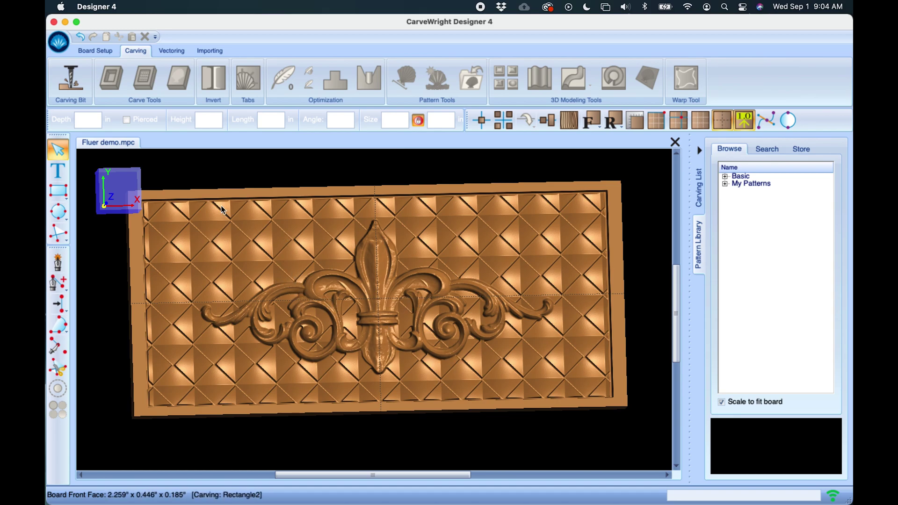
left_click(264, 225)
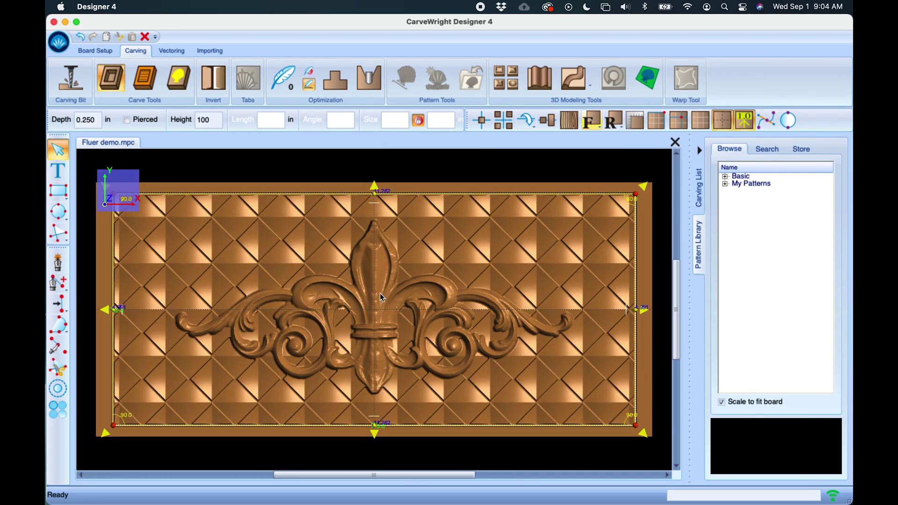
scroll(311, 323, "up", 2)
scroll(347, 326, "down", 3)
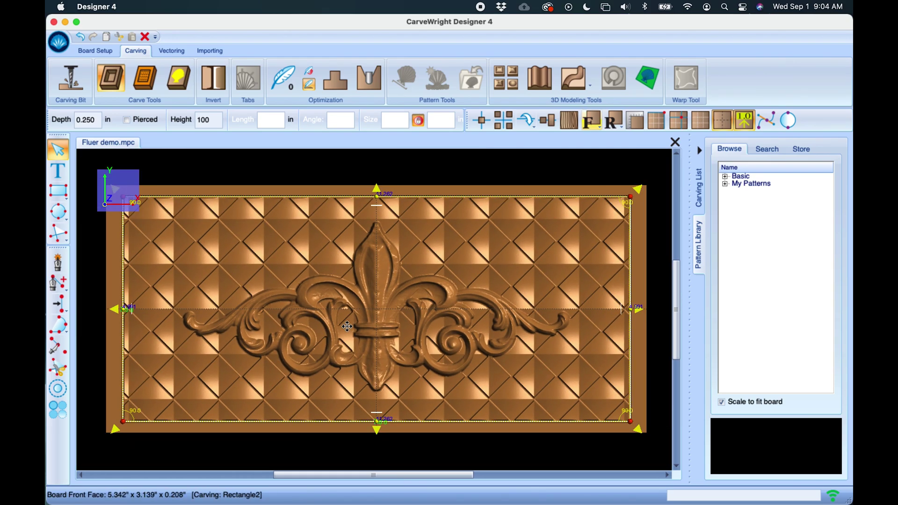
scroll(347, 327, "down", 2)
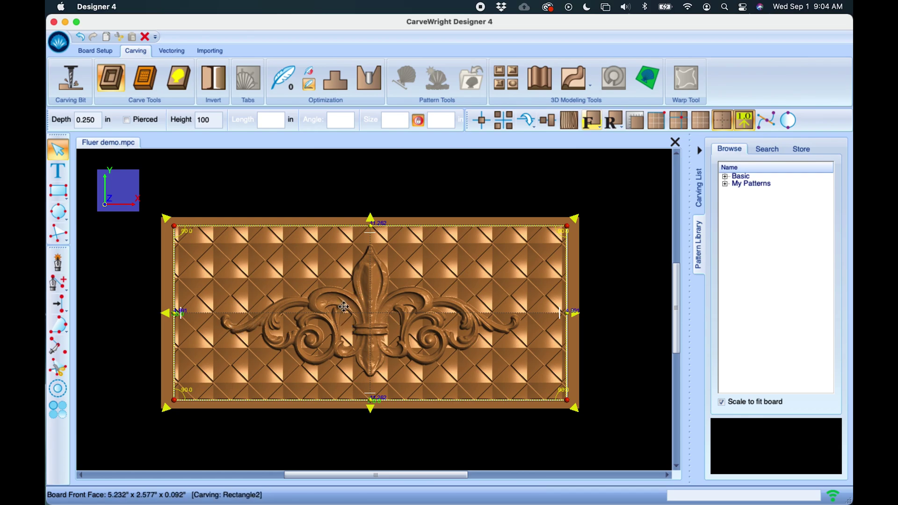
scroll(344, 307, "up", 1)
scroll(430, 331, "down", 1)
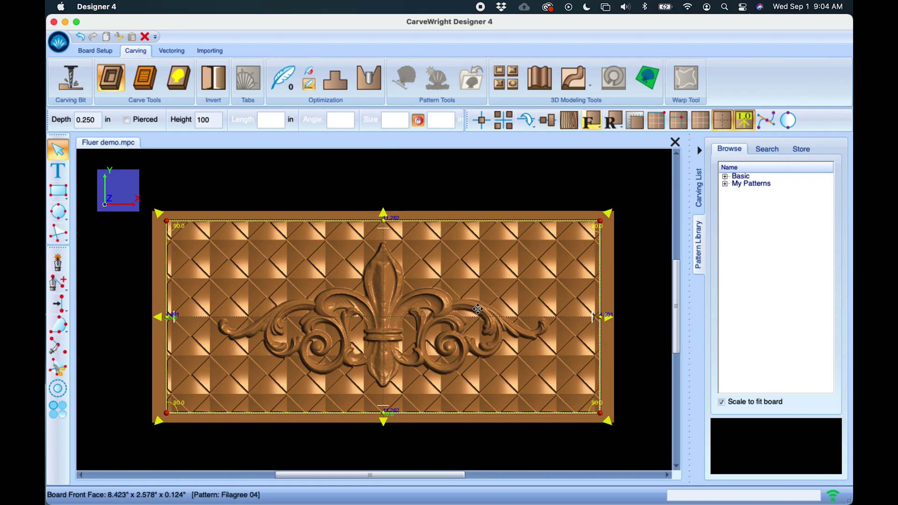
left_click(487, 174)
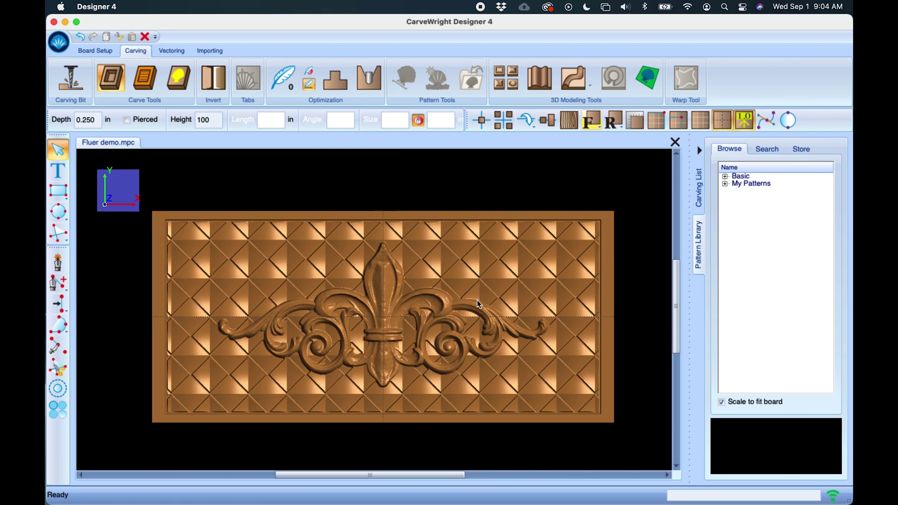
Step: Check which objects on the board are separate by selecting the right-hand filigree and the recessed rectangle
left_click(476, 307)
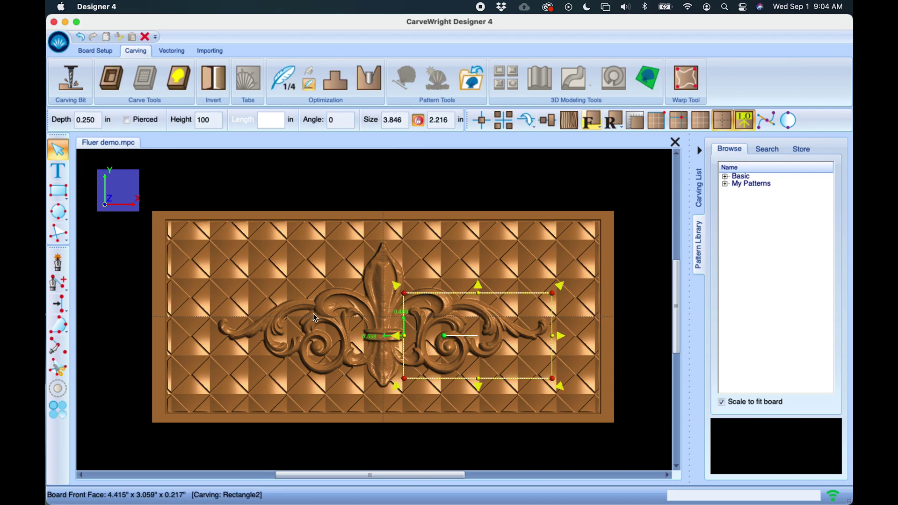
left_click(243, 242)
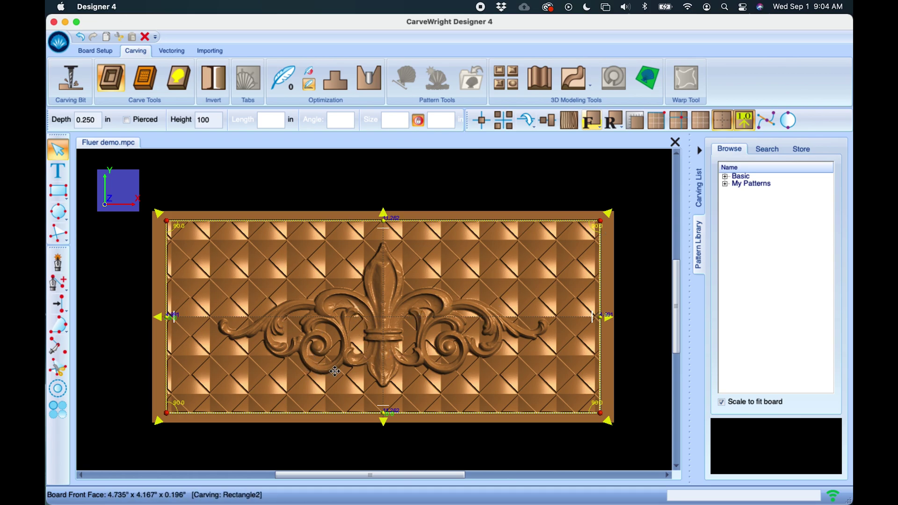
scroll(335, 371, "up", 1)
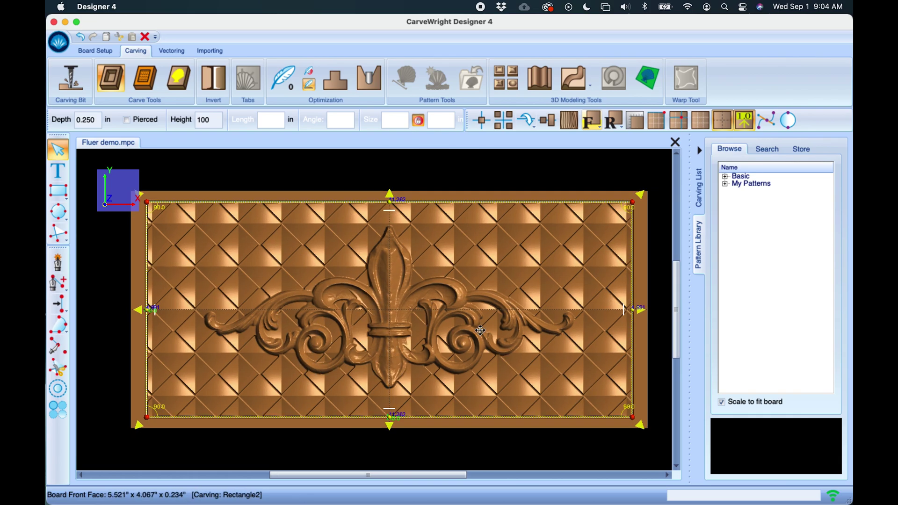
Step: Open the carving list and select the rectangle, both filigrees and the fleur-de-lis in turn to match each entry to the board
left_click(700, 191)
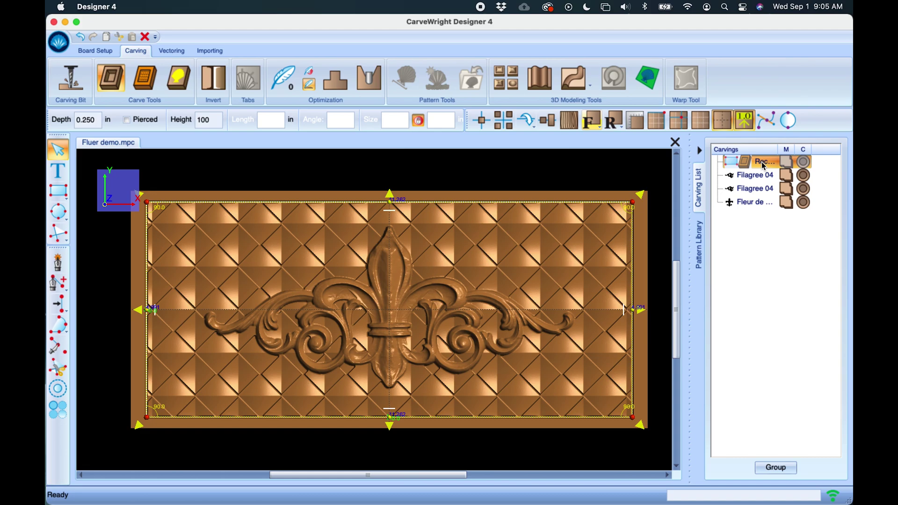
left_click(760, 206)
left_click(754, 190)
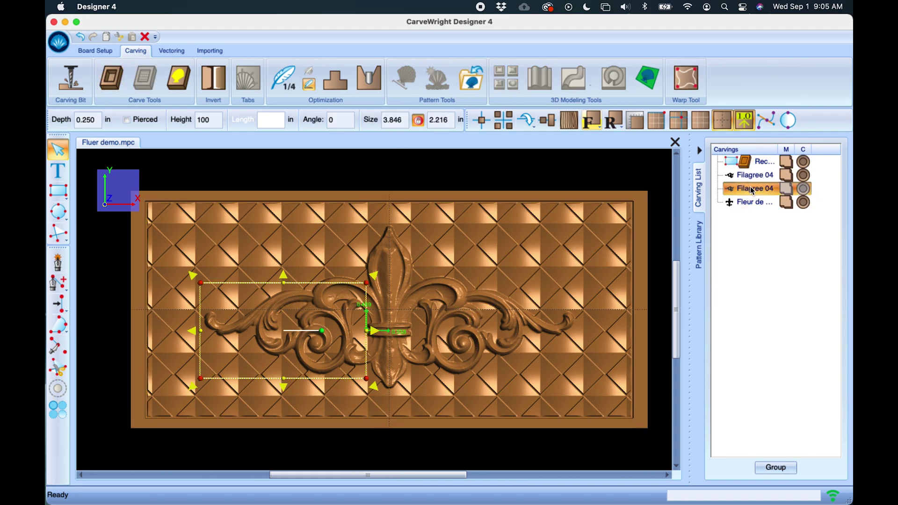
left_click(753, 175)
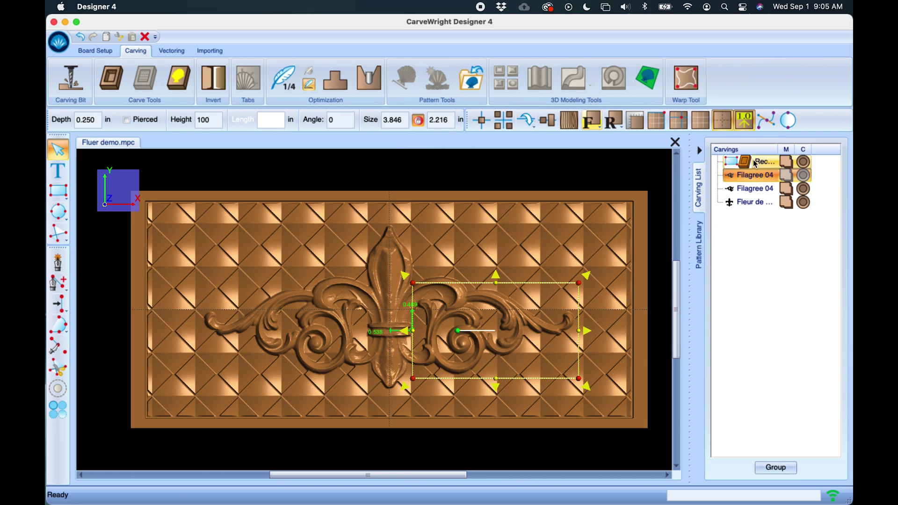
left_click(754, 162)
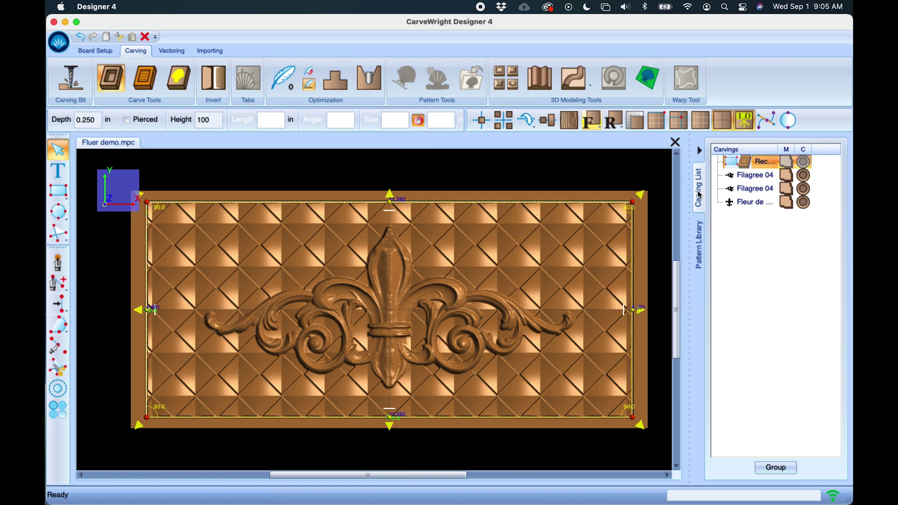
left_click(754, 178)
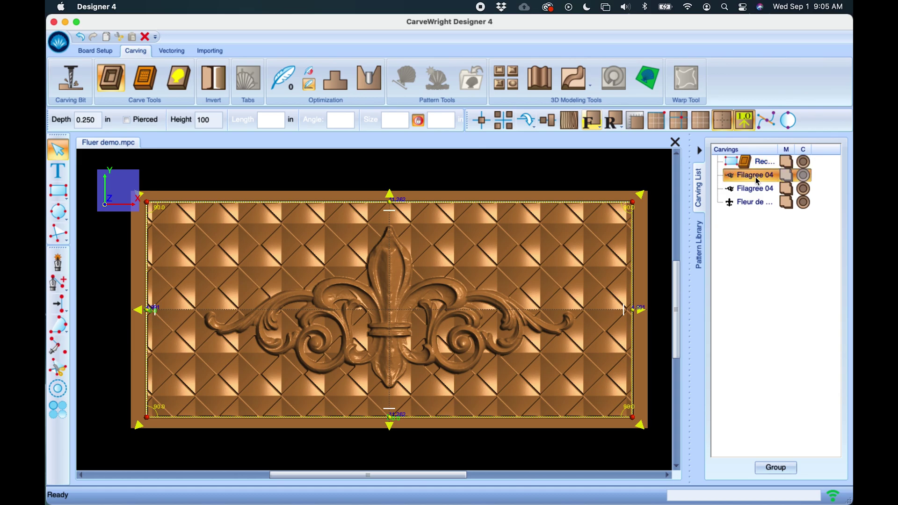
left_click(758, 163)
left_click(756, 176)
left_click(755, 189)
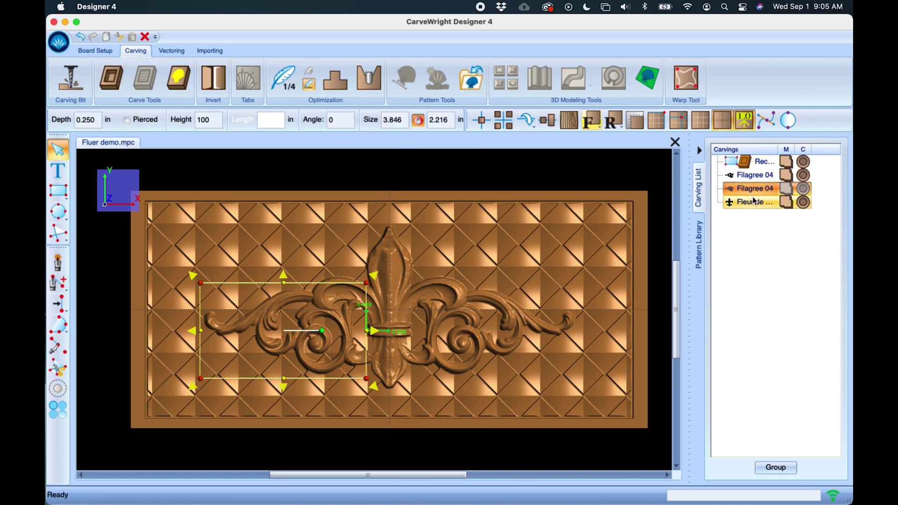
left_click(752, 202)
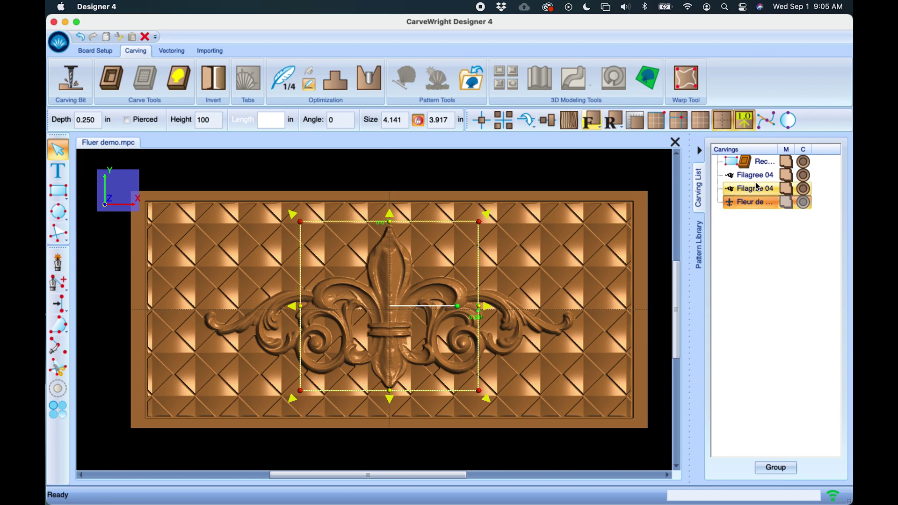
Step: Widen the name column of the carving list and set the recessed rectangle's height to 30
left_click_drag(780, 150, 805, 150)
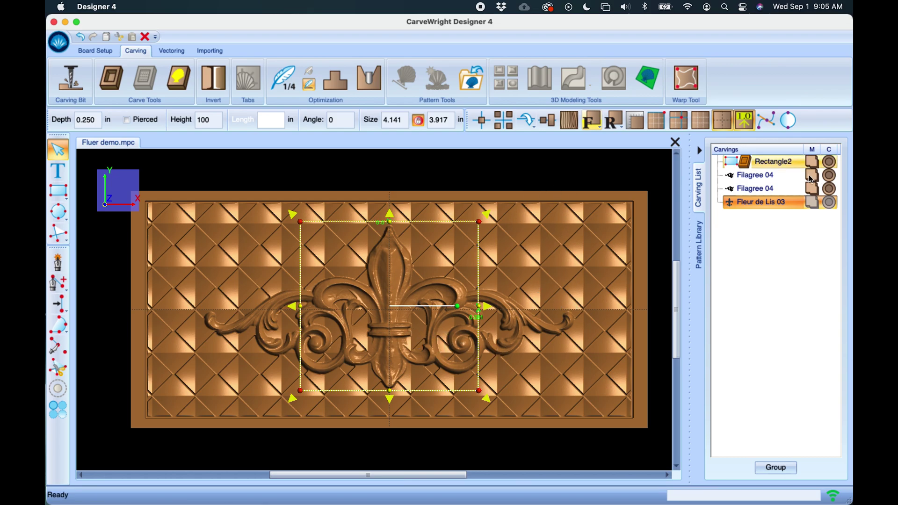
left_click(779, 165)
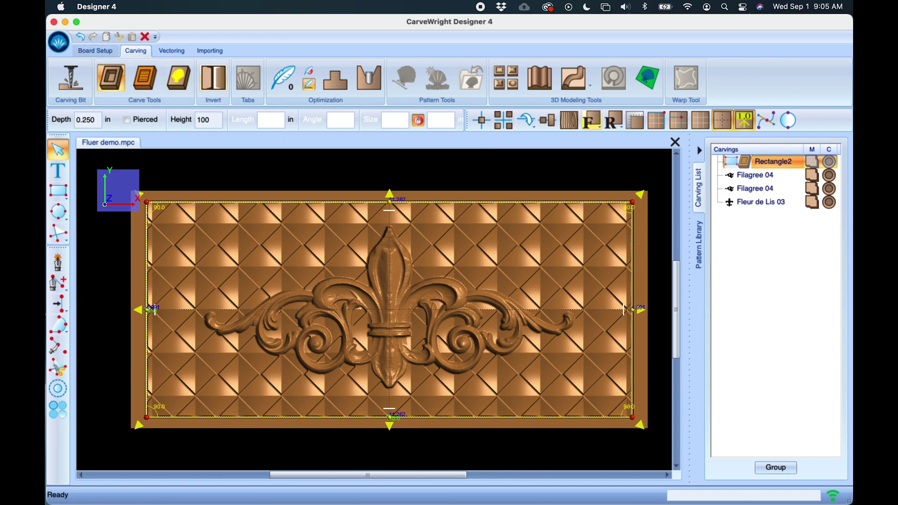
double_click(96, 120)
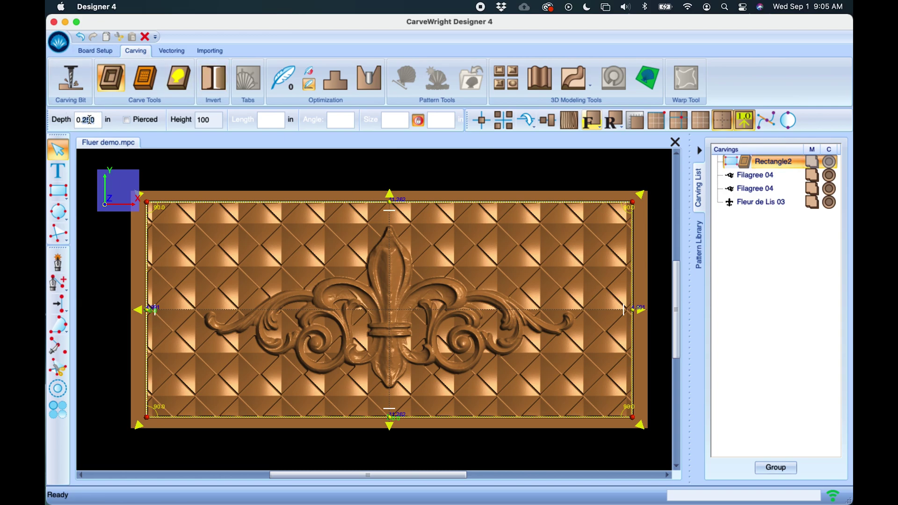
double_click(204, 120)
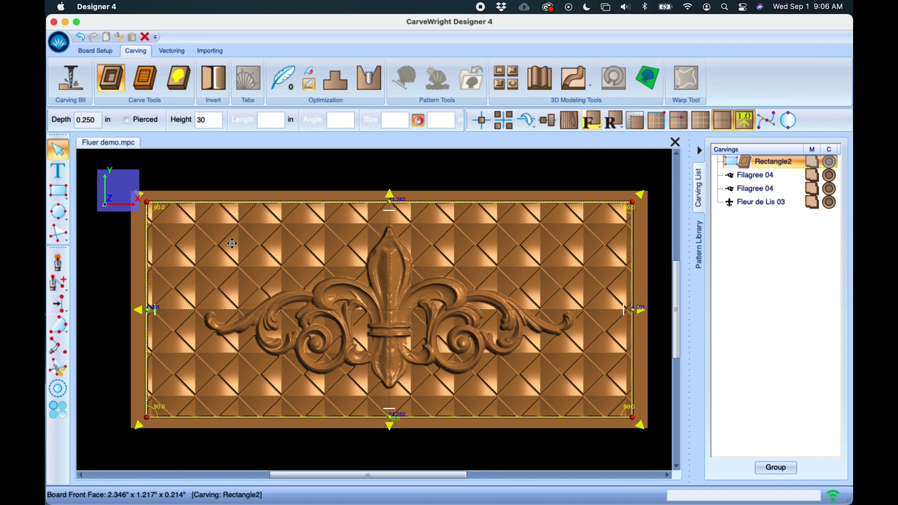
key("Return")
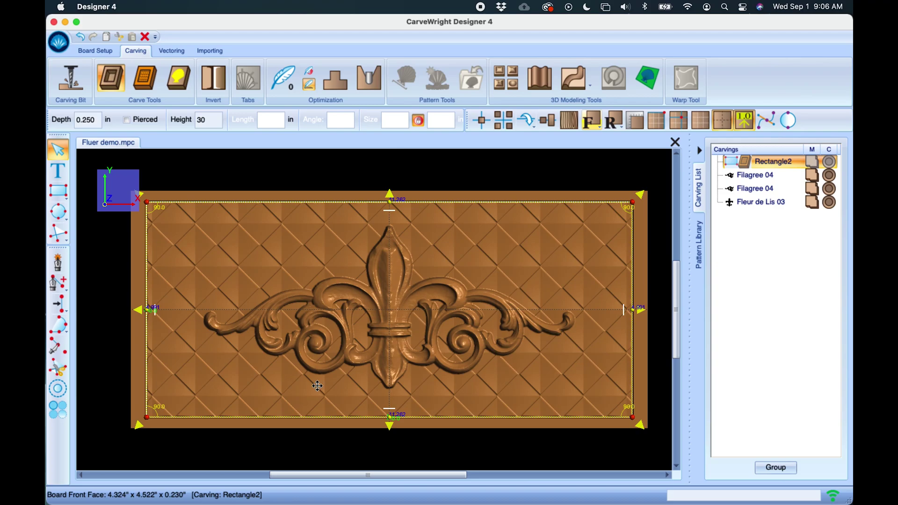
Step: Tilt the board and deselect the rectangle to examine how the lowered texture sits behind the ornament
middle_click_drag(375, 331, 354, 299)
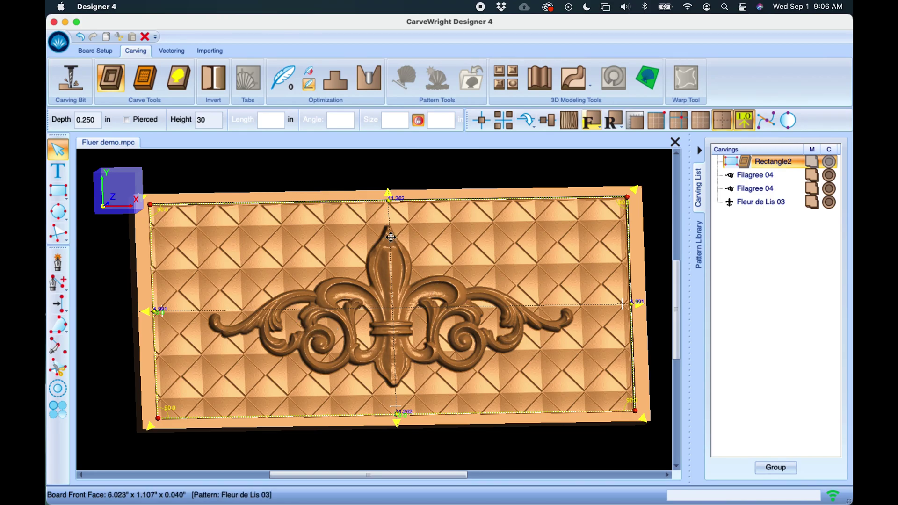
left_click(525, 188)
mouse_move(409, 313)
middle_mouse_down()
mouse_move(427, 280)
mouse_move(463, 280)
mouse_move(341, 304)
mouse_move(403, 315)
mouse_move(406, 306)
middle_mouse_up()
left_click(400, 313)
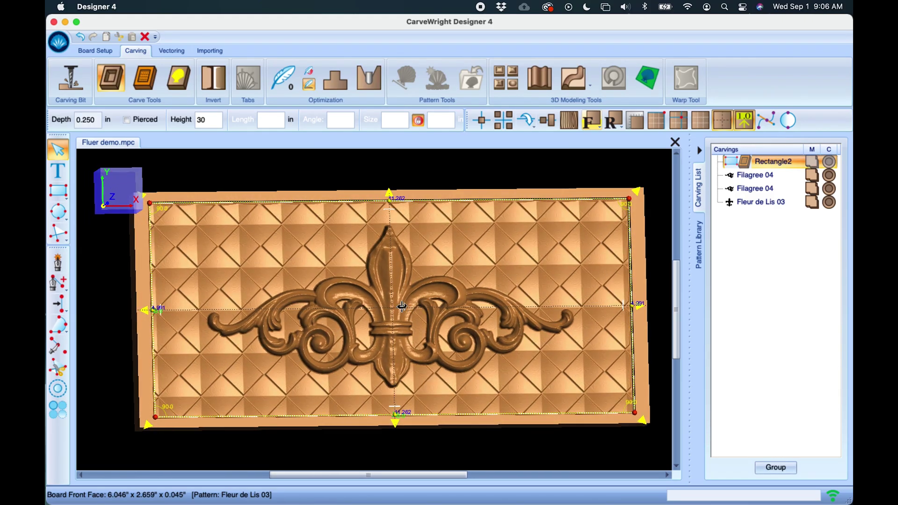
left_click(564, 188)
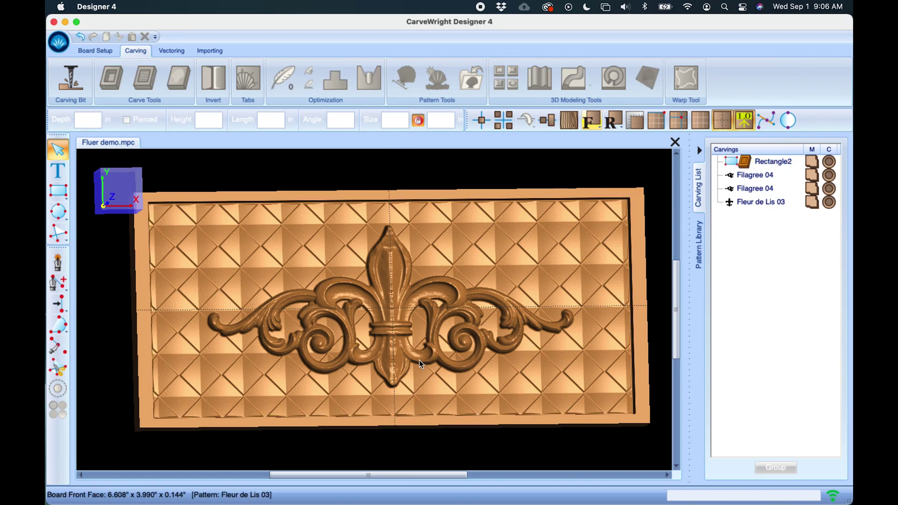
middle_click_drag(377, 306, 399, 291)
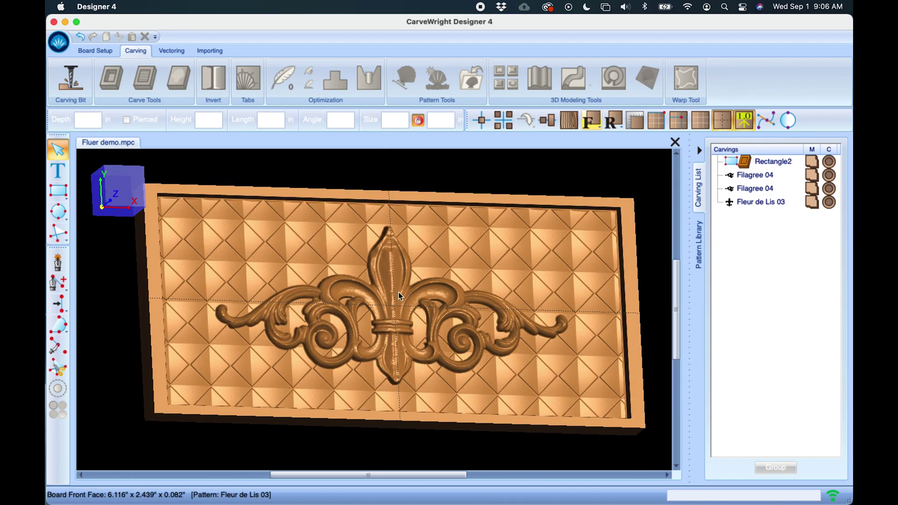
Step: Examine the fleur-de-lis and filigrees against the shallower peaks, close up and from several angles
scroll(485, 266, "up", 3)
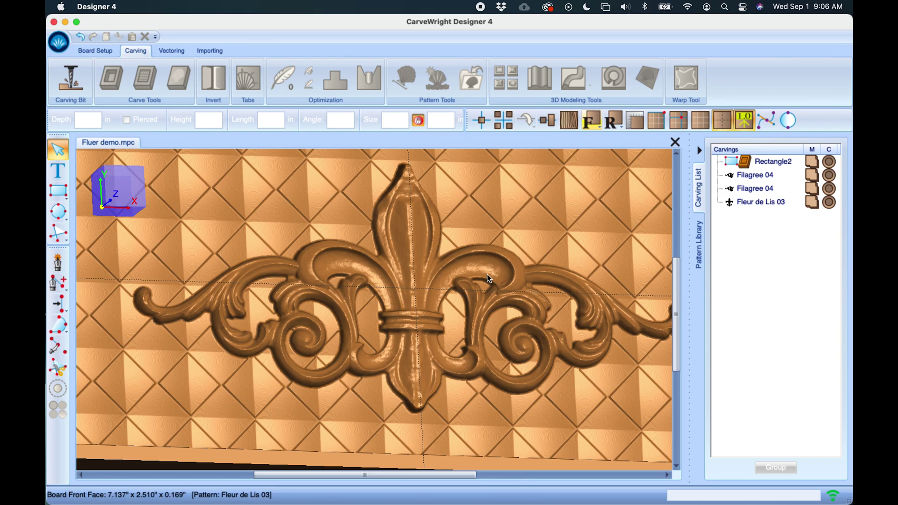
scroll(487, 276, "down", 4)
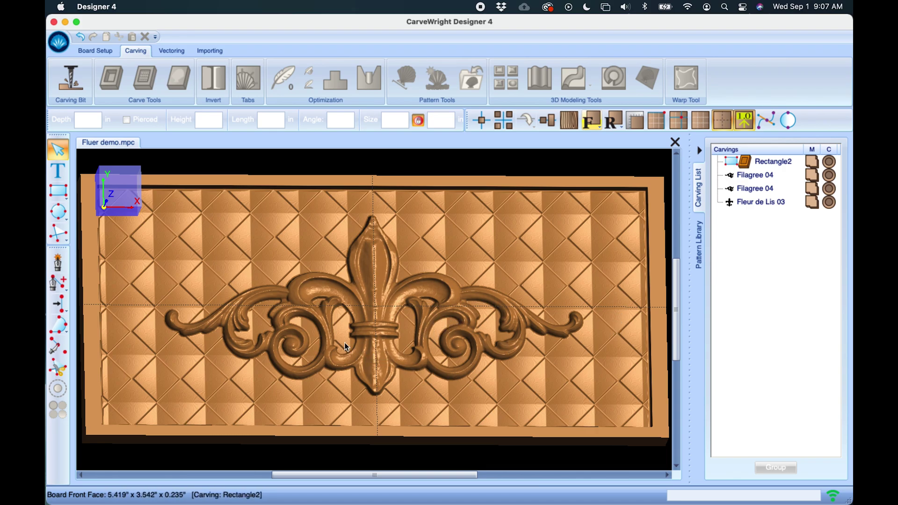
scroll(381, 309, "up", 4)
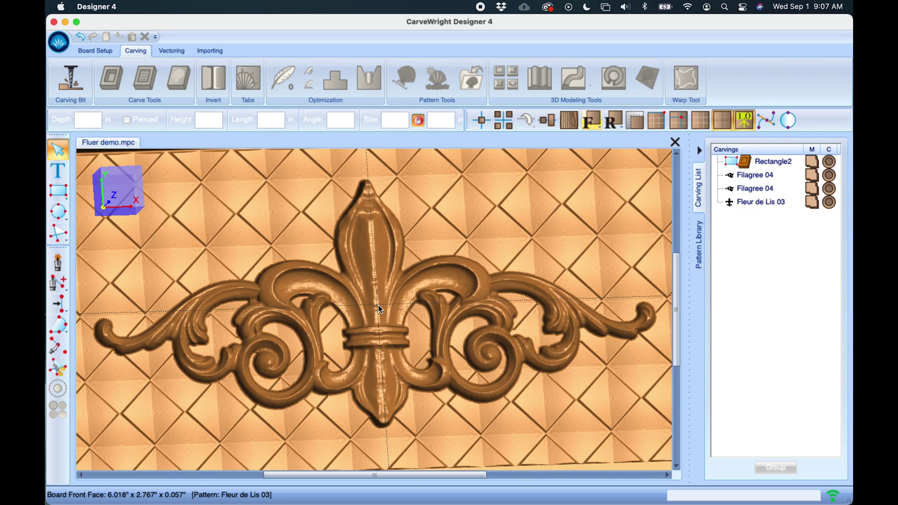
scroll(378, 306, "up", 2)
scroll(378, 306, "down", 5)
middle_click_drag(487, 306, 557, 204)
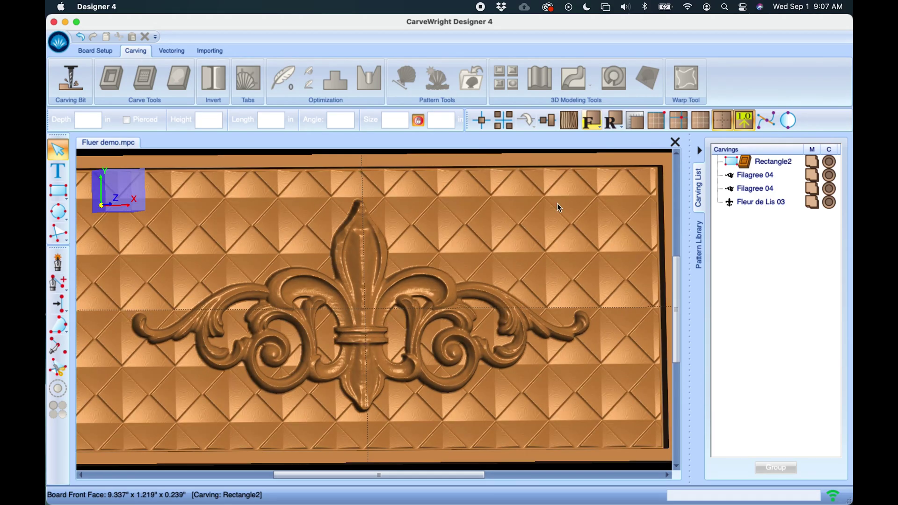
Step: Collapse the carving list and inspect the board in the enlarged workspace, both close up and as a whole
left_click(700, 151)
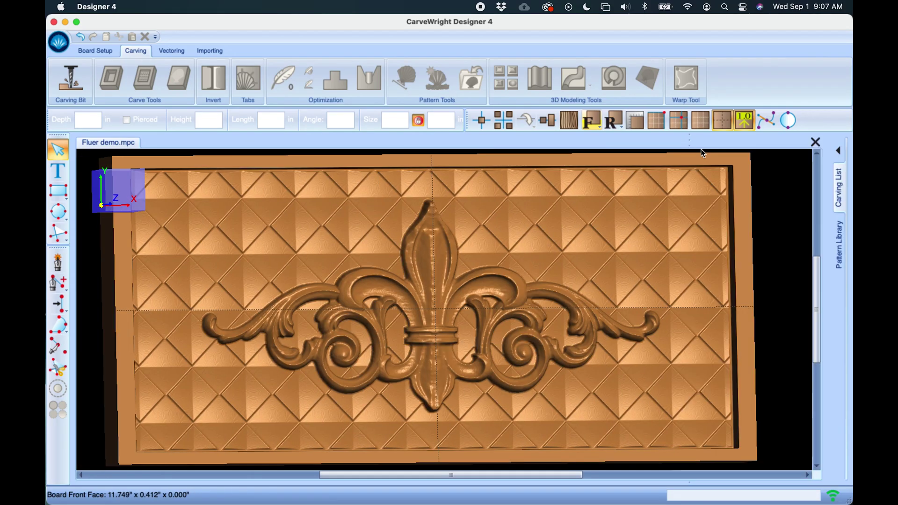
scroll(344, 324, "up", 2)
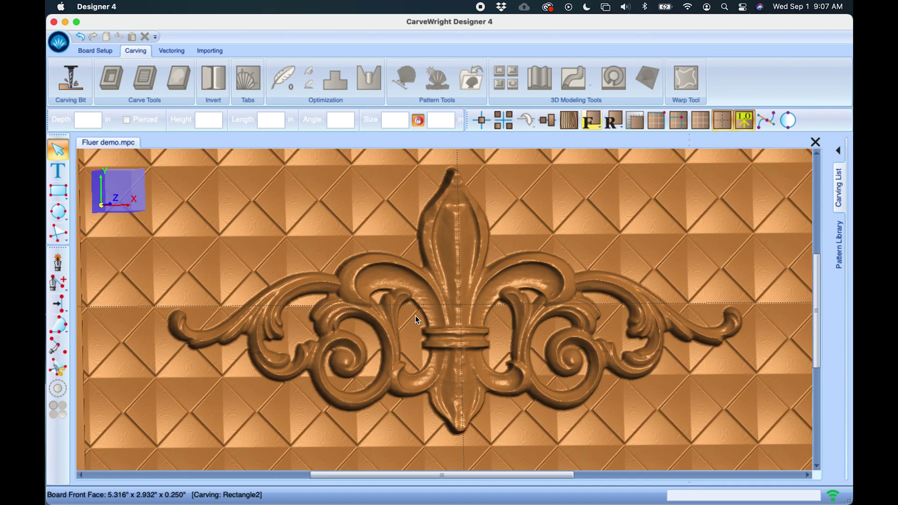
middle_click_drag(420, 305, 368, 284)
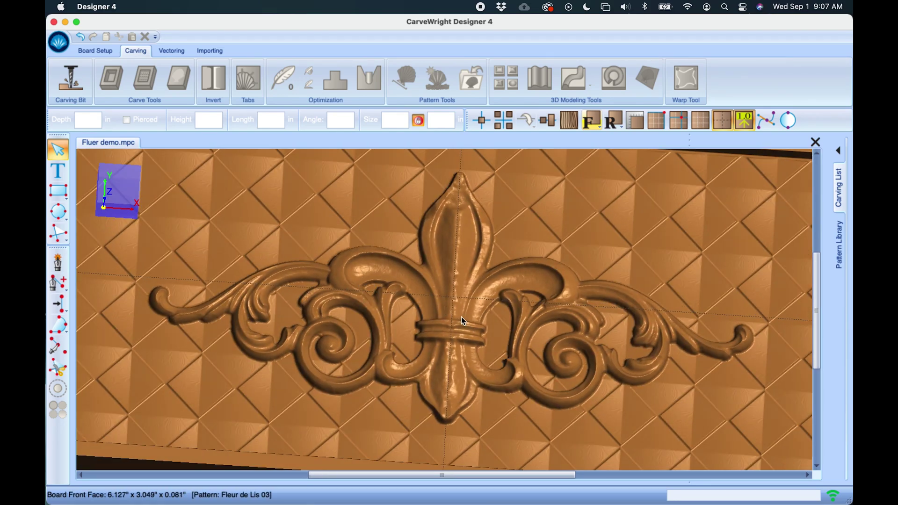
scroll(461, 317, "up", 2)
scroll(461, 317, "down", 4)
scroll(480, 310, "down", 2)
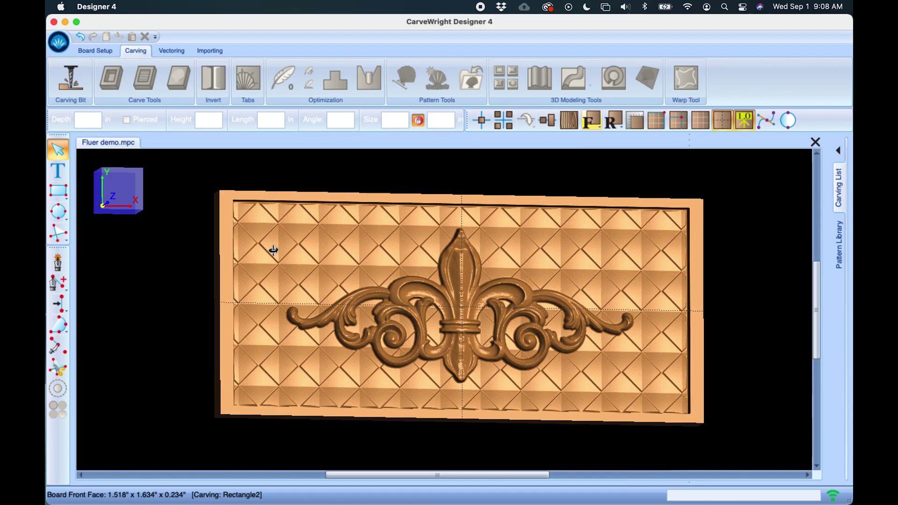
right_click_drag(271, 250, 279, 251)
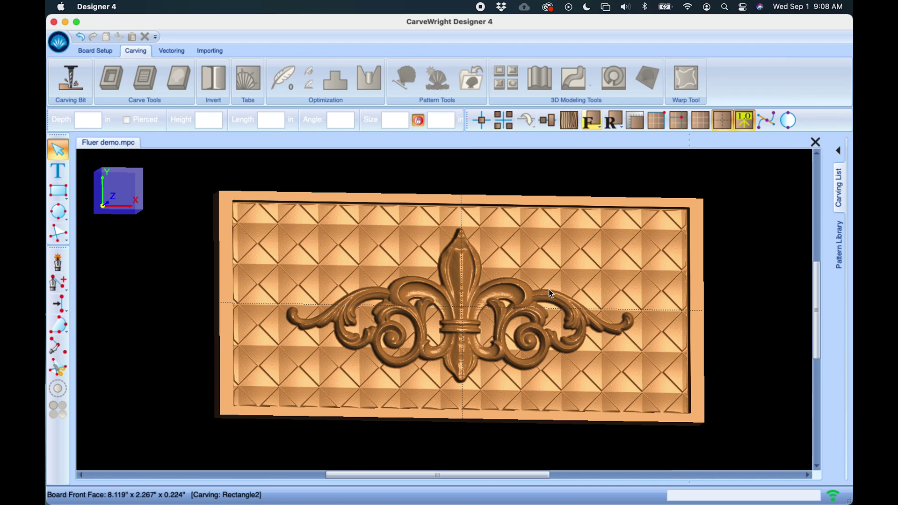
right_click_drag(548, 288, 539, 285)
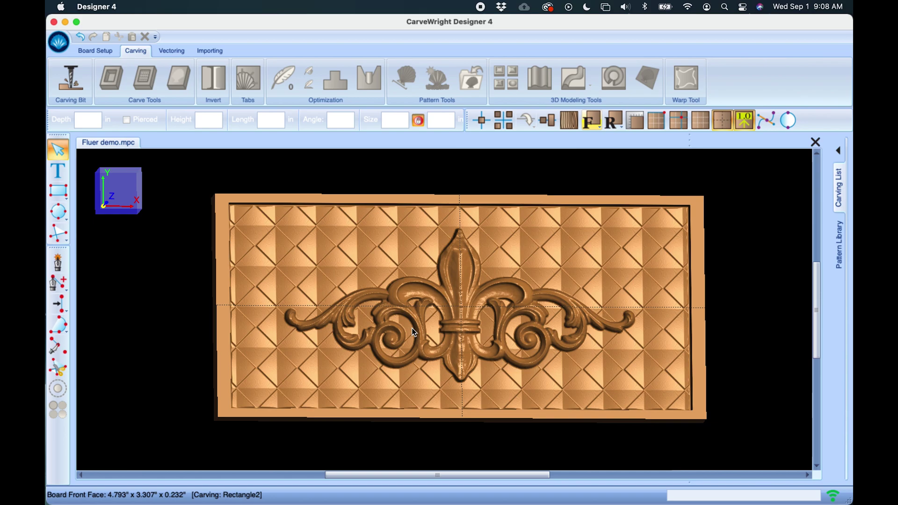
Step: Select all four carvings in the carving list, from the recessed rectangle through the fleur-de-lis
left_click(588, 247)
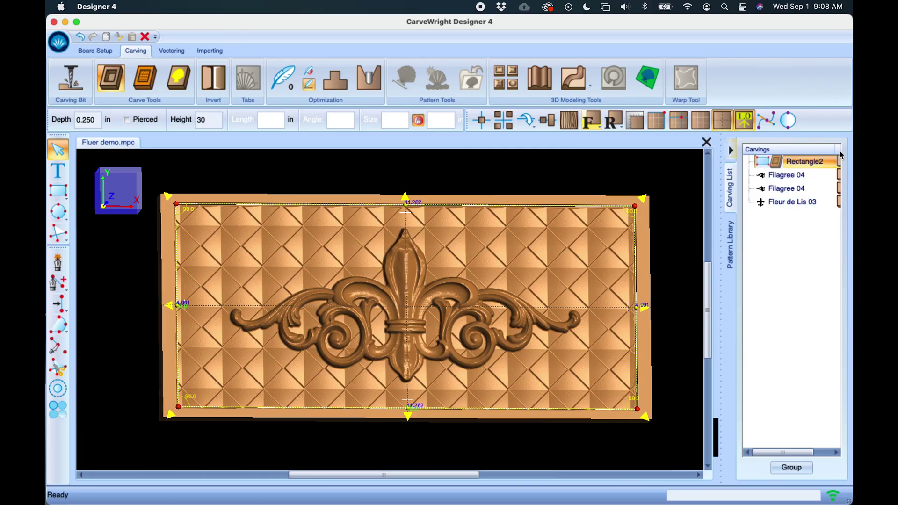
left_click(792, 206, "shift")
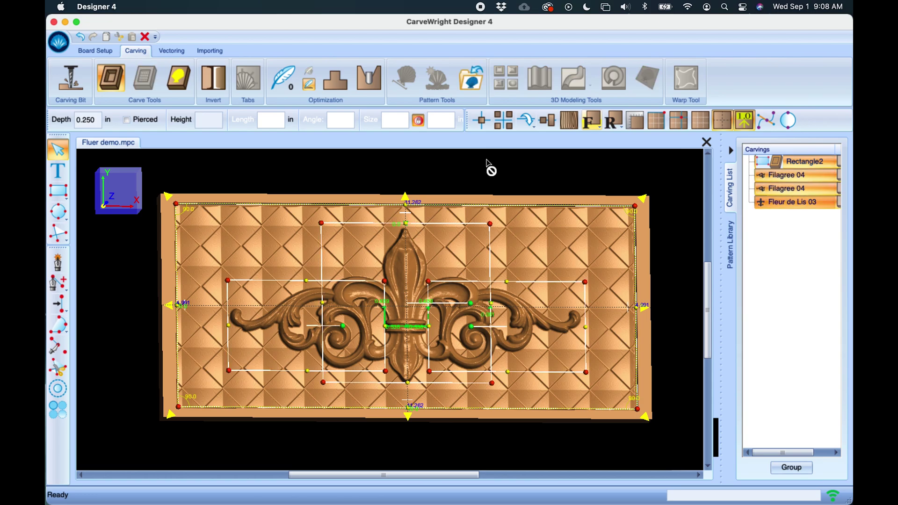
Step: Try Best bit optimization on the selected carvings and return the setting to None
left_click(374, 85)
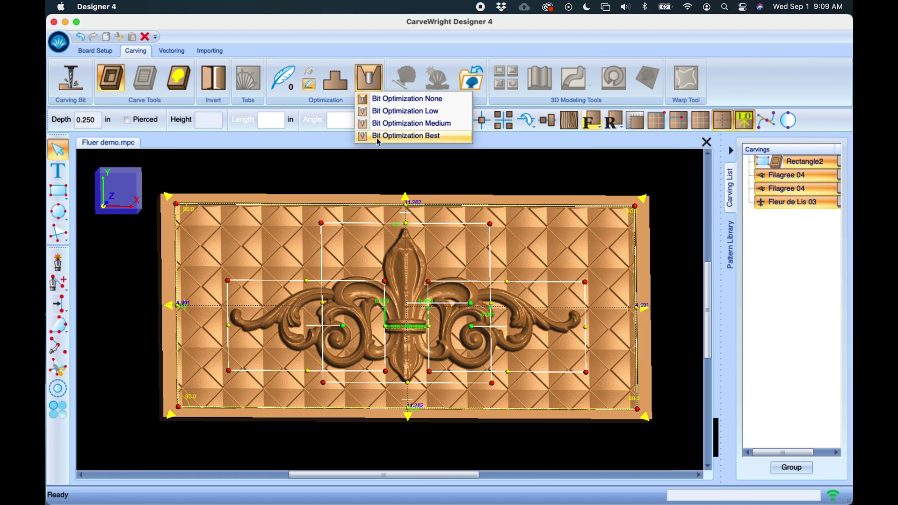
left_click(405, 136)
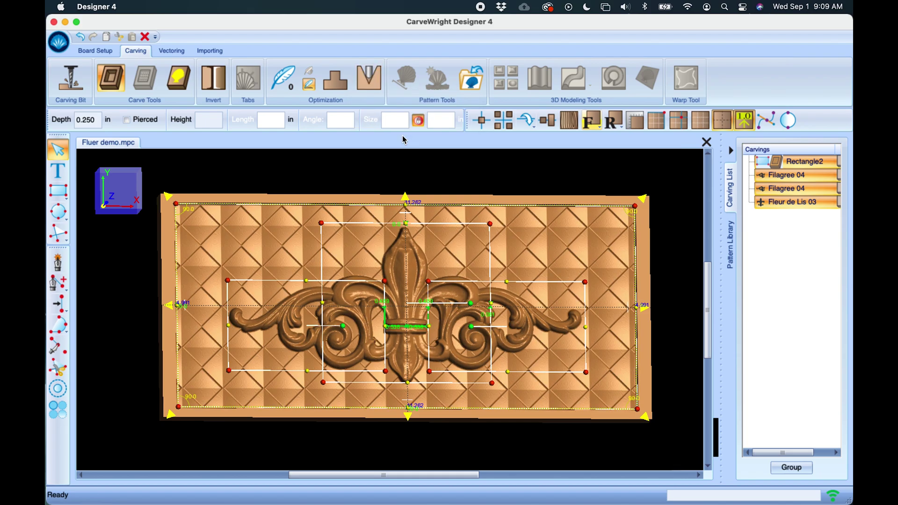
left_click(377, 85)
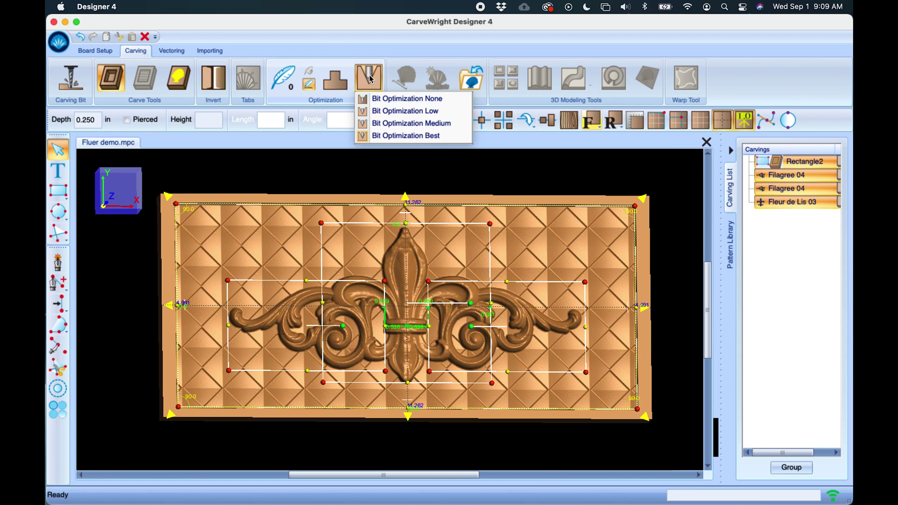
left_click(389, 100)
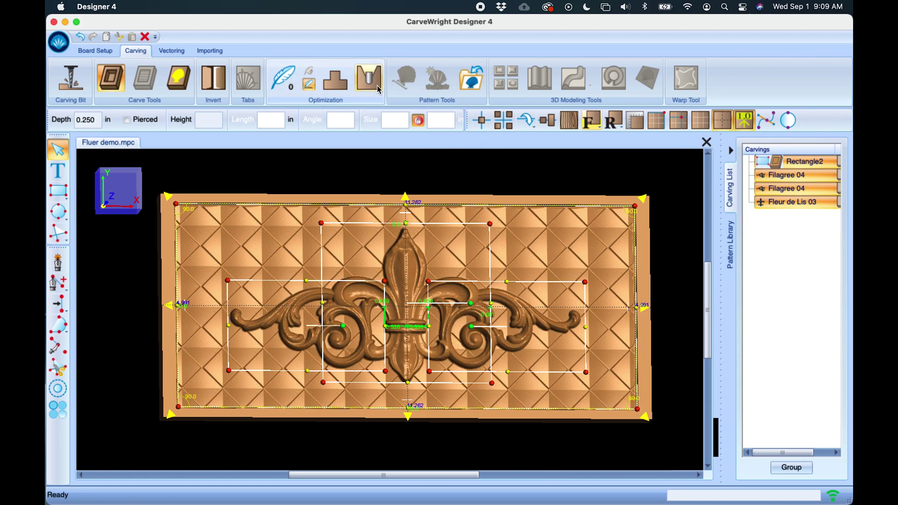
Step: Apply Best bit optimization to the four selected carvings, clear the selection and inspect the ornament's detail up close
left_click(379, 90)
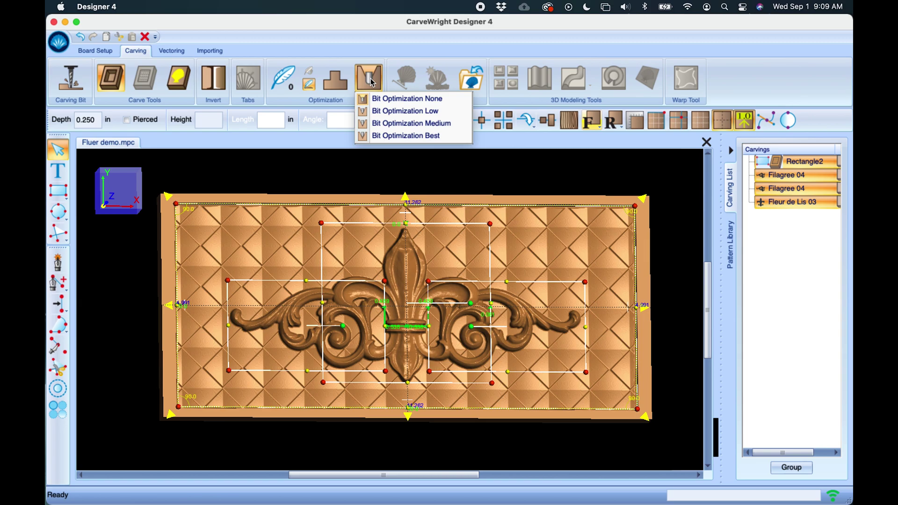
left_click(381, 135)
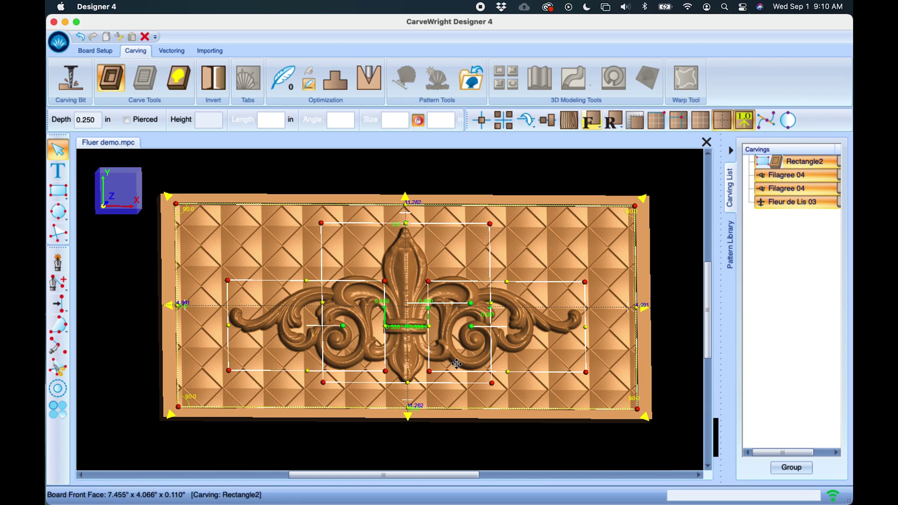
middle_click_drag(442, 313, 442, 307)
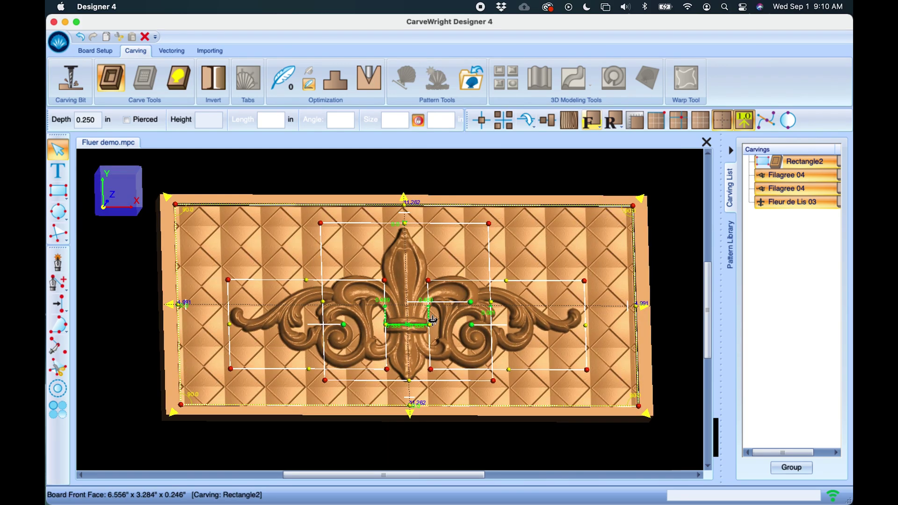
left_click(497, 201)
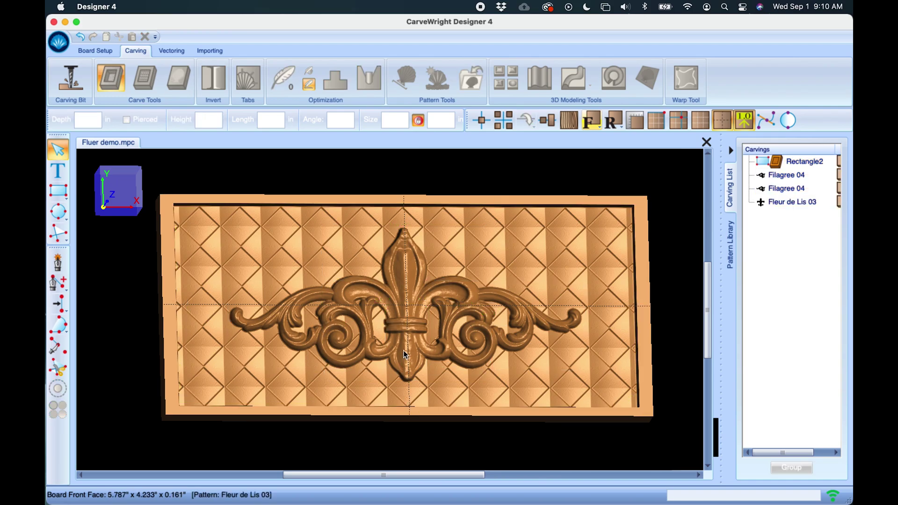
mouse_move(395, 311)
middle_mouse_down()
mouse_move(412, 316)
mouse_move(401, 323)
middle_mouse_up()
scroll(435, 319, "up", 5)
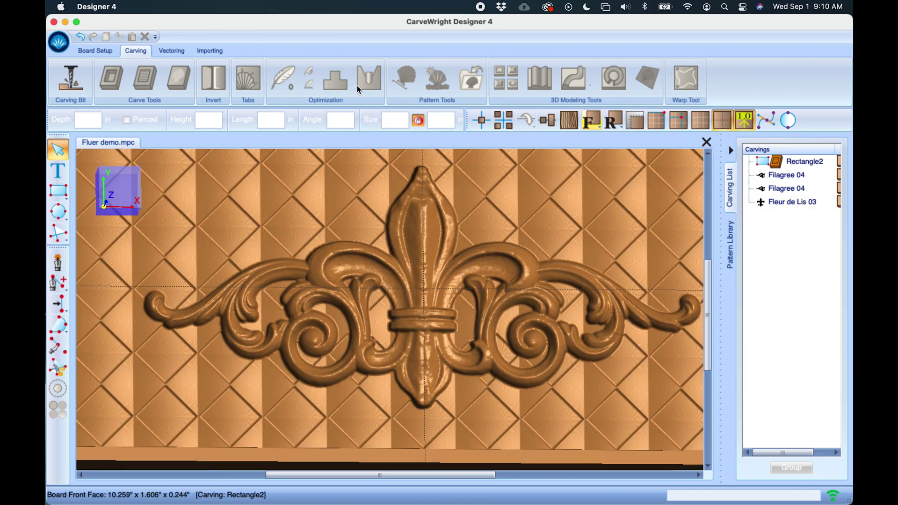
Step: Select the carvings as a range in the carving list, from Rectangle2 through Fleur de Lis 03
left_click(789, 178)
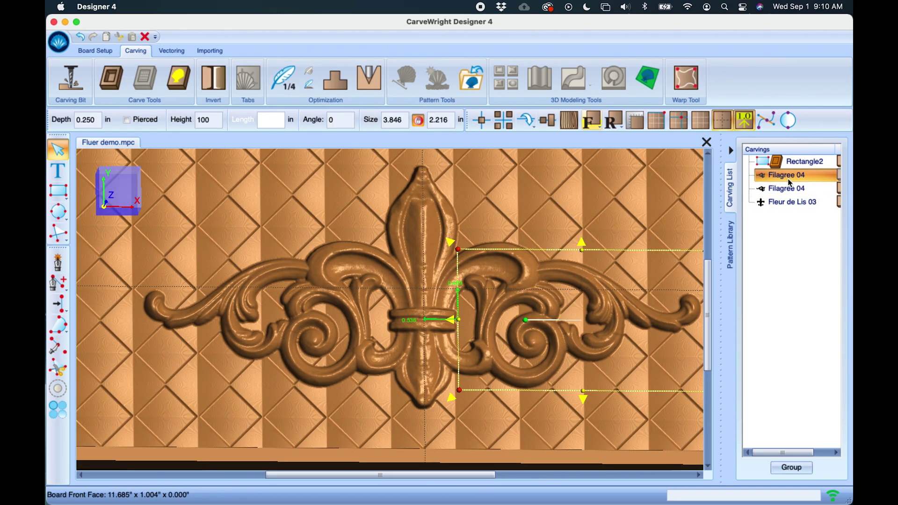
left_click(789, 165)
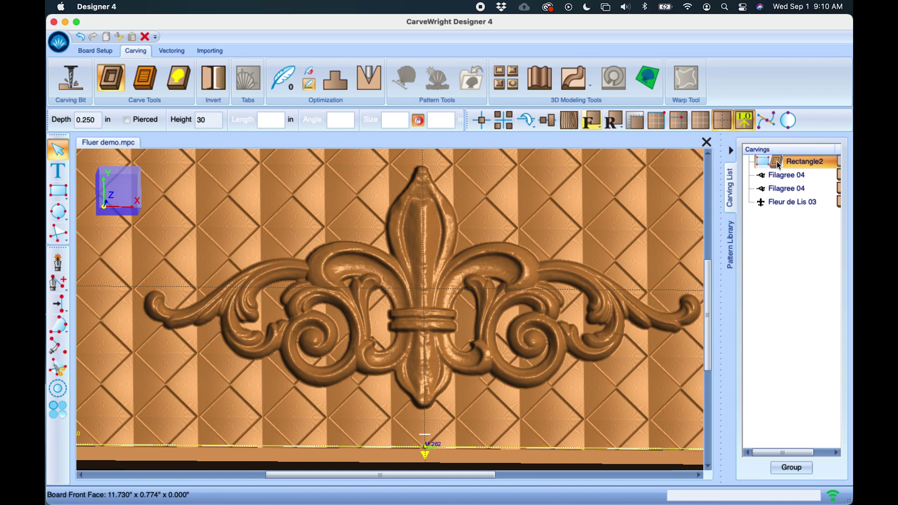
left_click(779, 202, "shift")
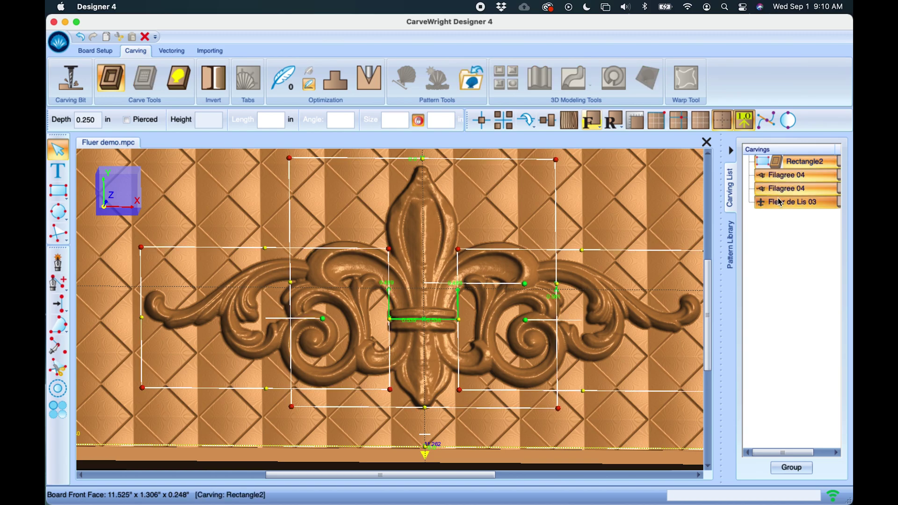
left_click(770, 163)
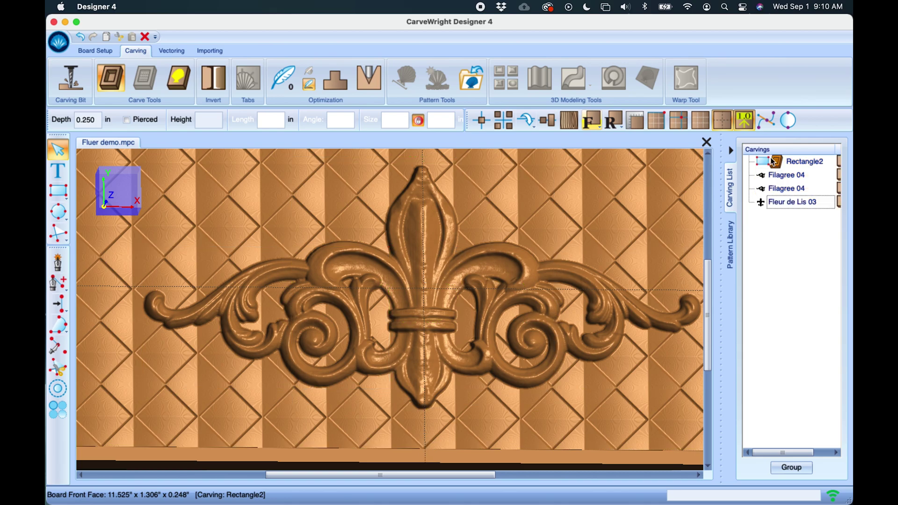
left_click(769, 161)
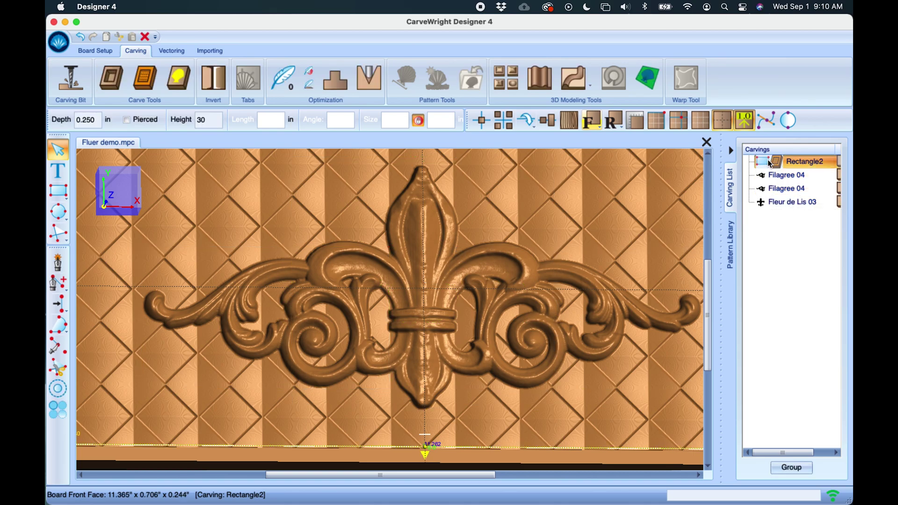
left_click(790, 163)
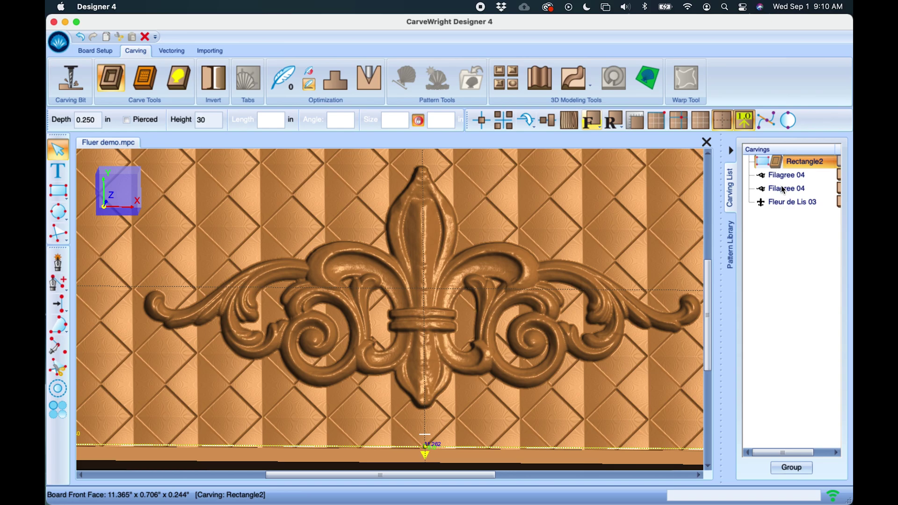
left_click(792, 205, "super")
left_click(790, 204, "shift")
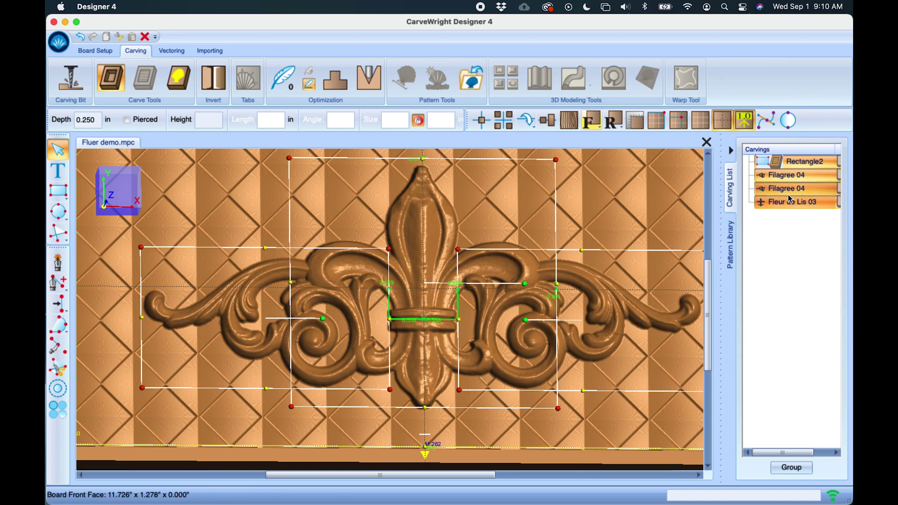
Step: Select all carvings, try Bit Optimization None on them and return the setting to Best
right_click(779, 206)
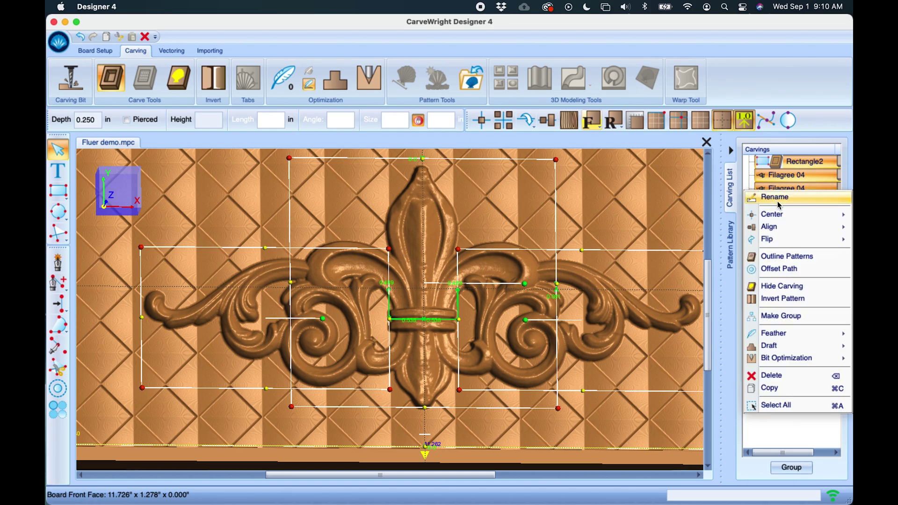
left_click(771, 406)
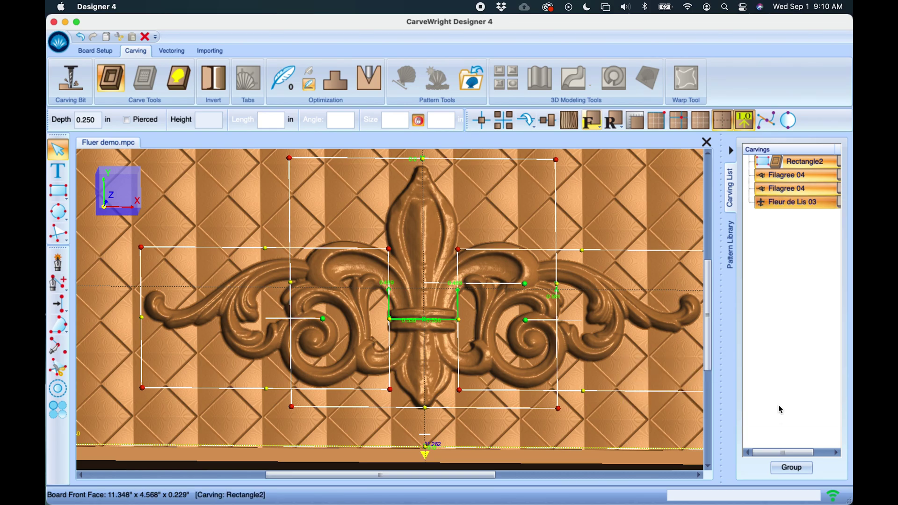
left_click(370, 77)
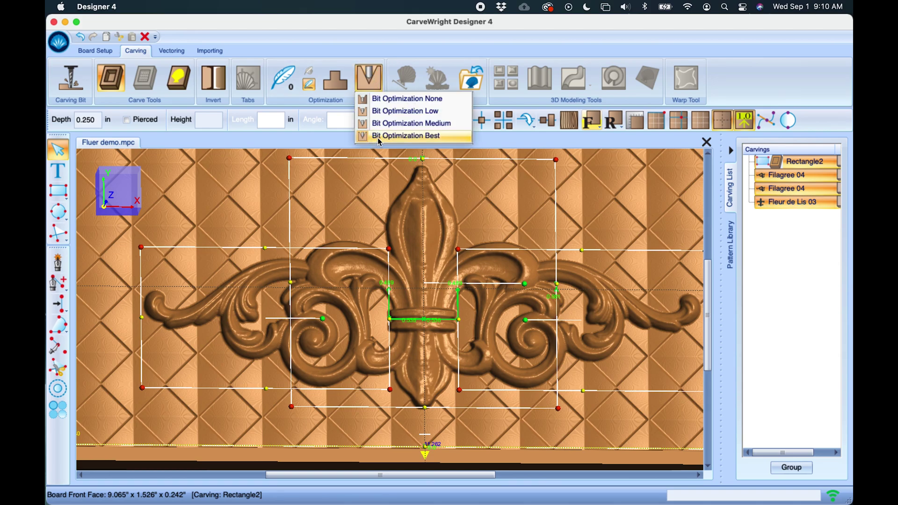
left_click(426, 99)
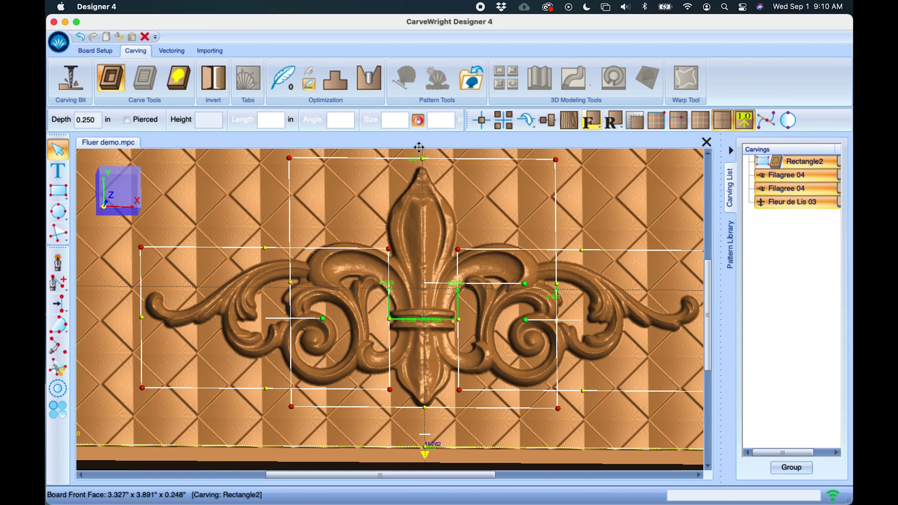
left_click(370, 79)
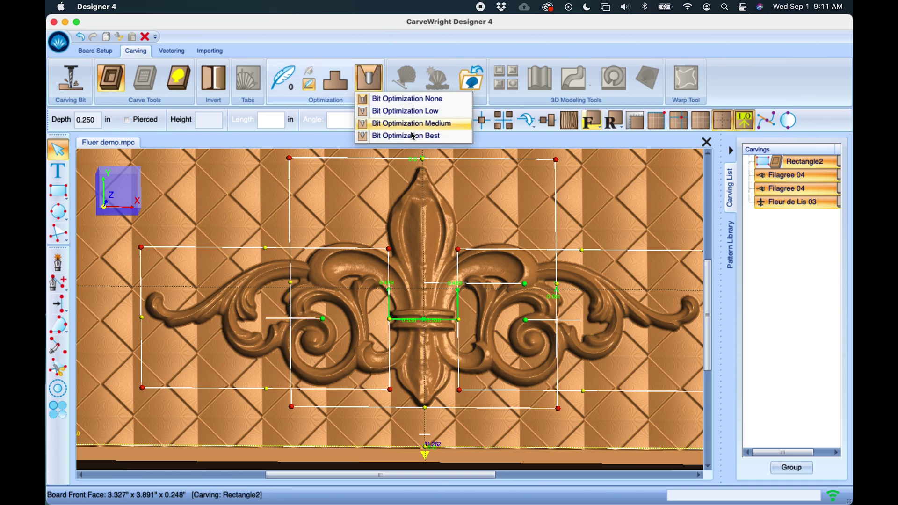
left_click(251, 338)
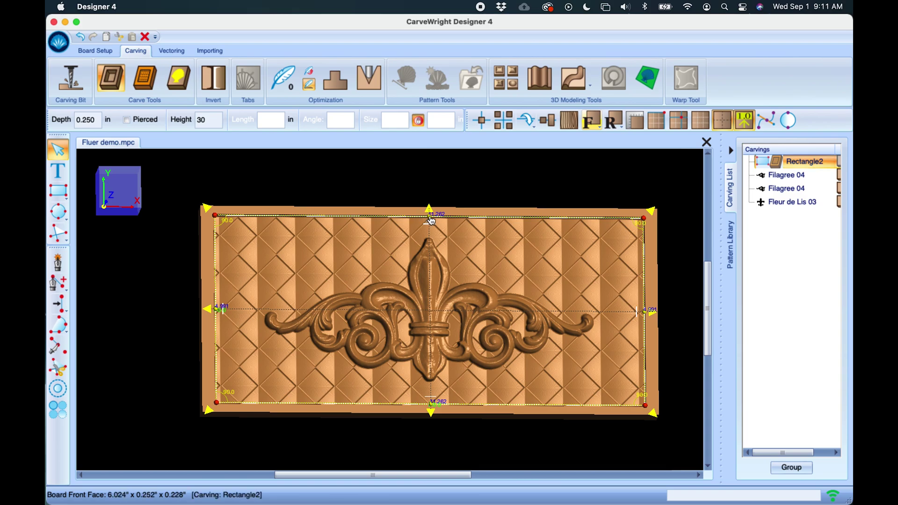
Step: Undo the accidental drag on the recessed rectangle and hide that carving so only the ornament shows on the board
left_click_drag(431, 221, 430, 236)
key("super+z")
left_click(178, 79)
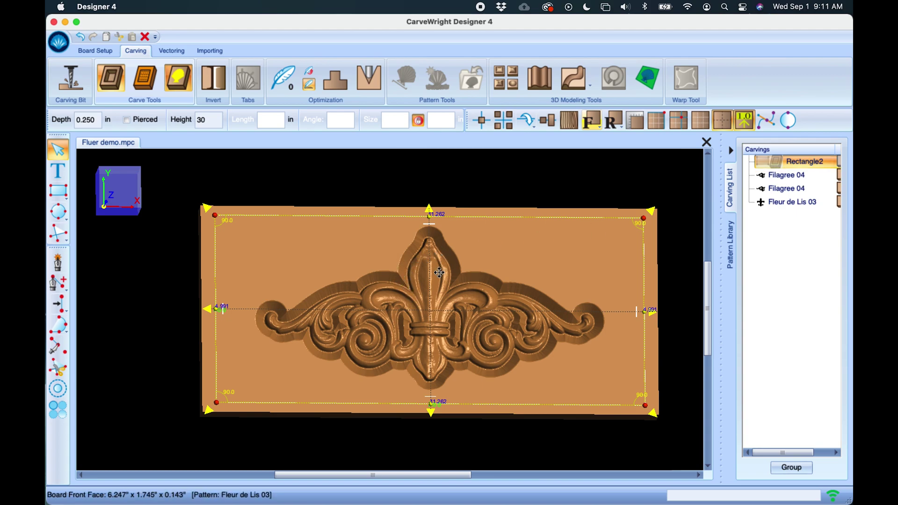
scroll(438, 279, "up", 2)
scroll(437, 279, "up", 3)
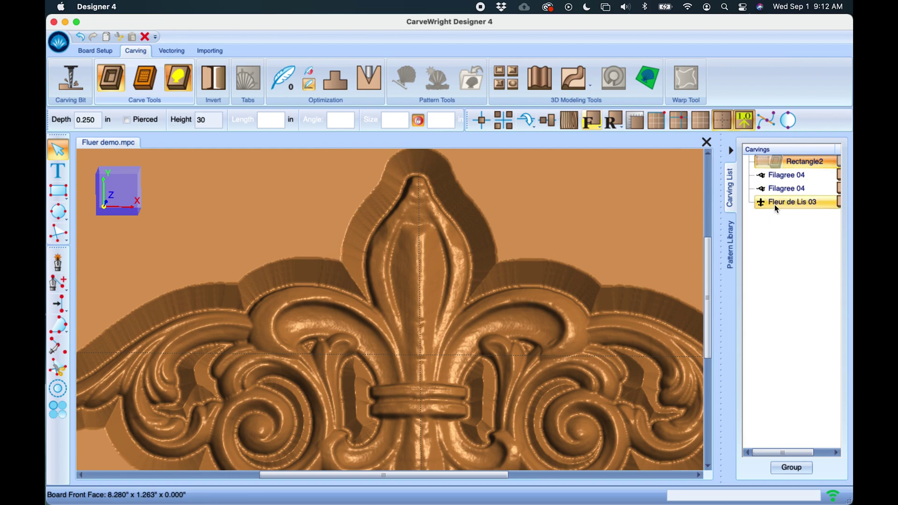
Step: Select the fleur-de-lis and examine the feathered slope around its edges from several angles and distances
left_click(793, 202)
middle_click_drag(416, 295, 431, 255)
right_click_drag(432, 255, 511, 231)
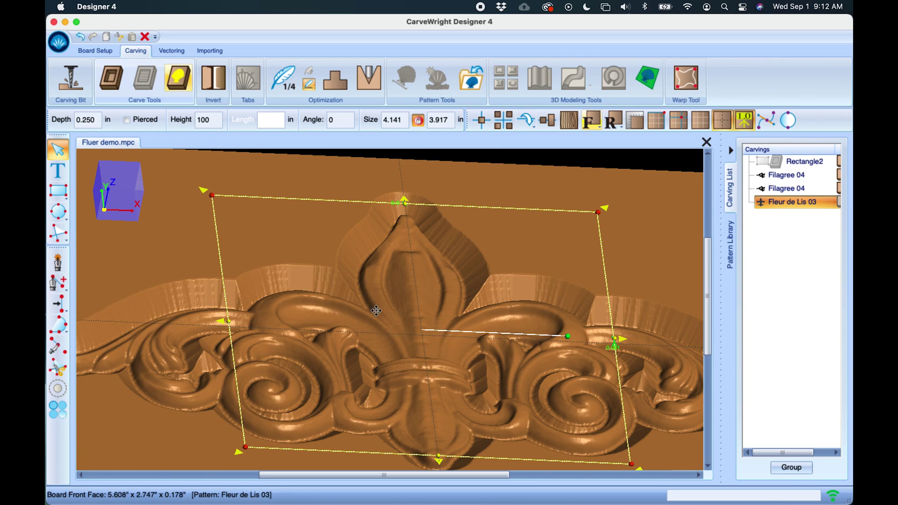
right_click_drag(373, 309, 462, 368)
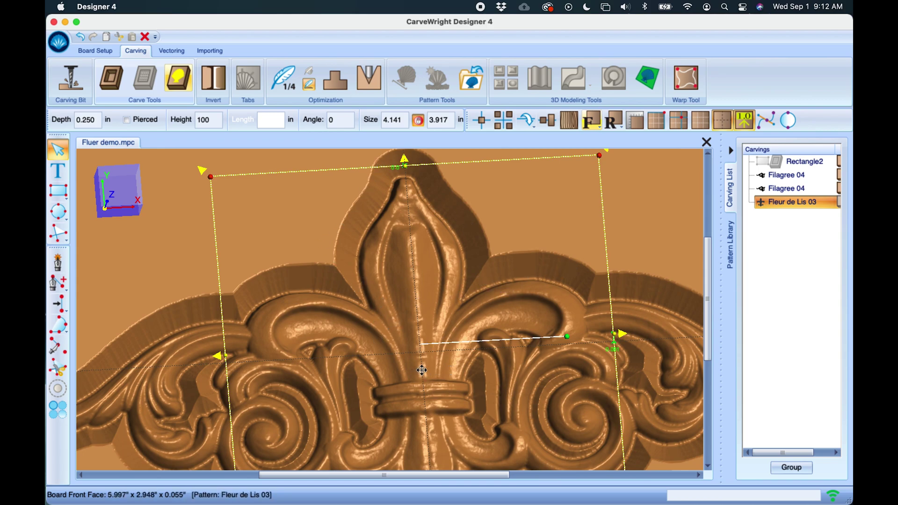
scroll(419, 374, "down", 5)
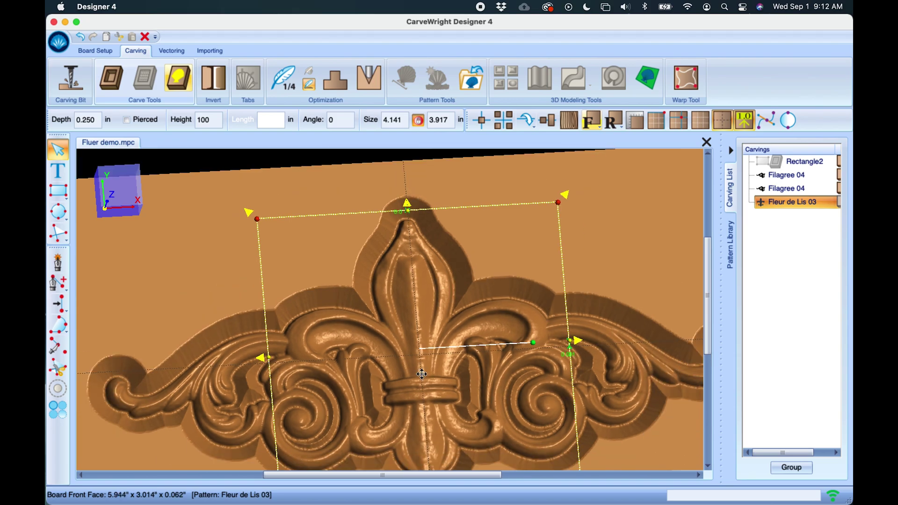
scroll(422, 374, "up", 4)
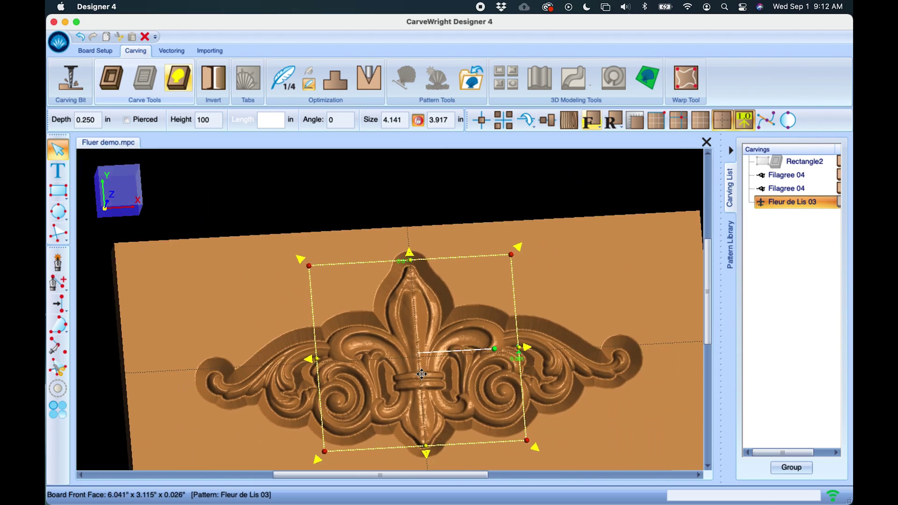
scroll(422, 374, "up", 1)
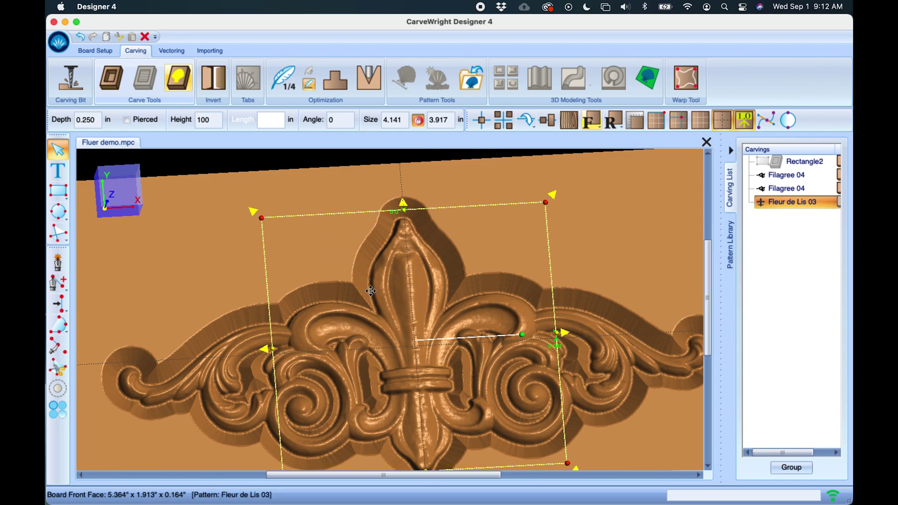
Step: Try Feather None on the fleur-de-lis and inspect its edges from several angles
left_click(293, 84)
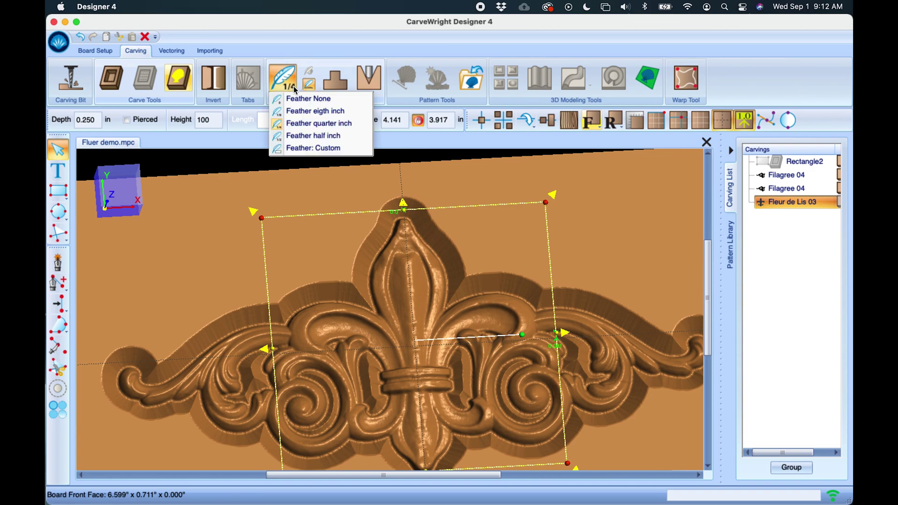
left_click(301, 98)
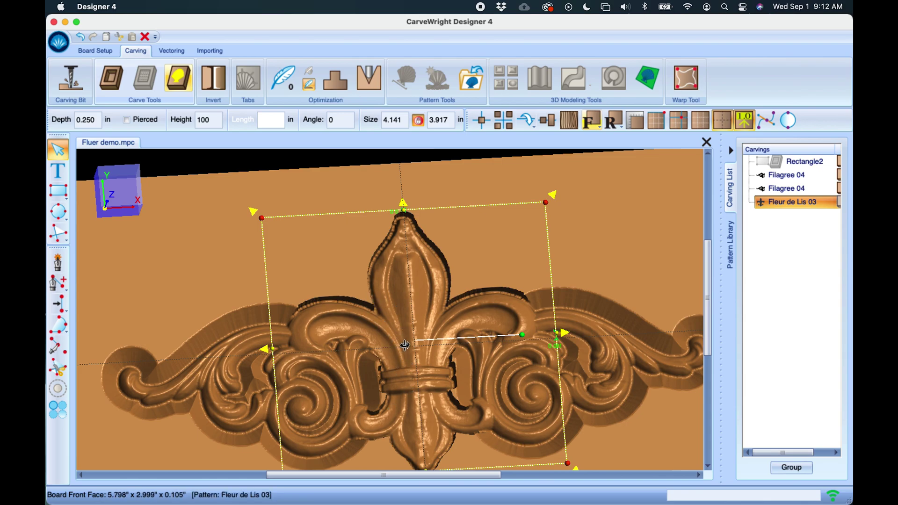
left_click_drag(400, 336, 368, 345)
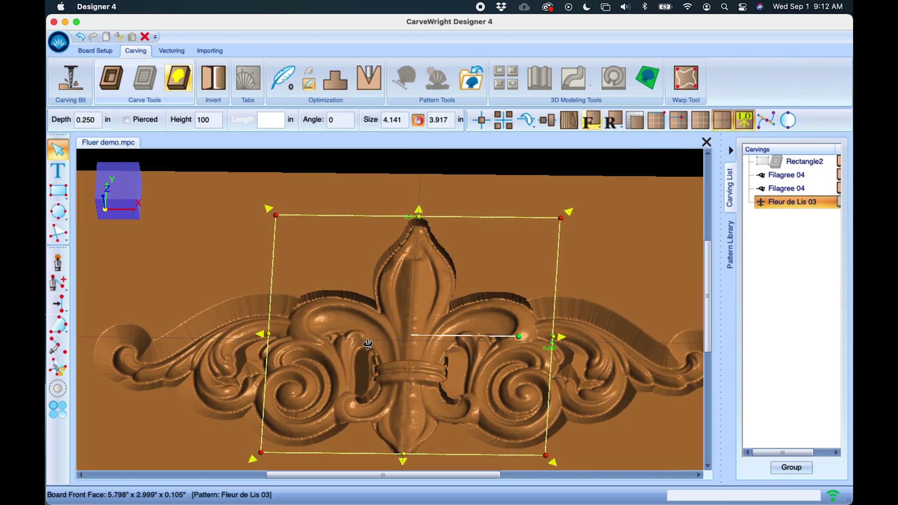
middle_click_drag(367, 344, 372, 354)
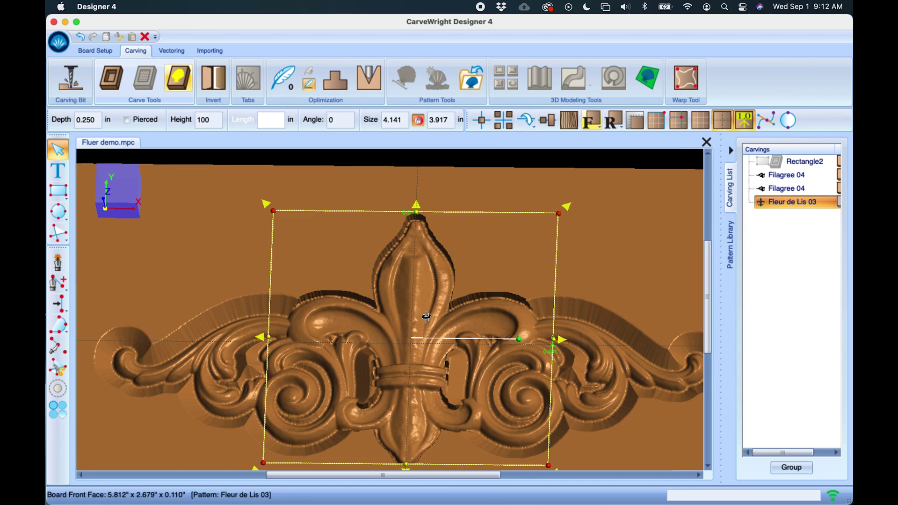
left_click_drag(426, 317, 427, 289)
left_click_drag(428, 267, 408, 325)
middle_click_drag(407, 325, 416, 367)
Step: Restore the quarter inch feather on the fleur-de-lis, review the other feather sizes and check its edges close up
left_click(284, 79)
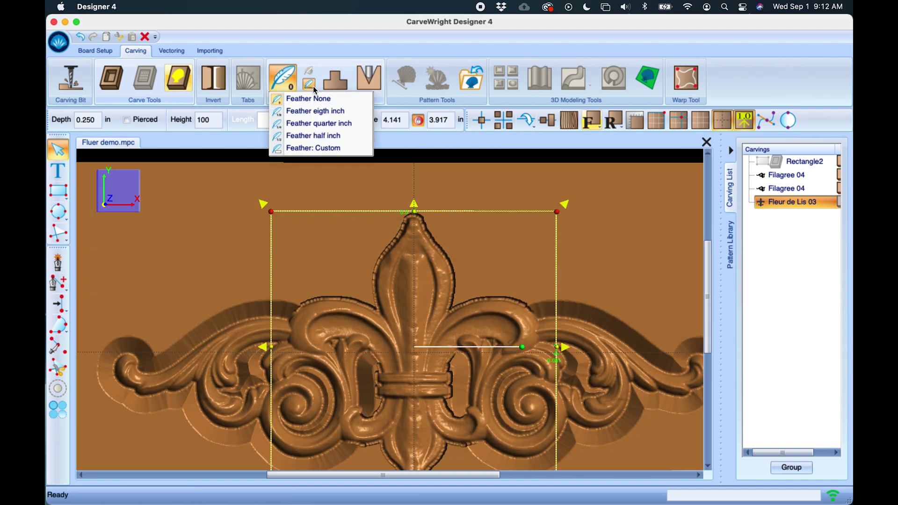
left_click(329, 124)
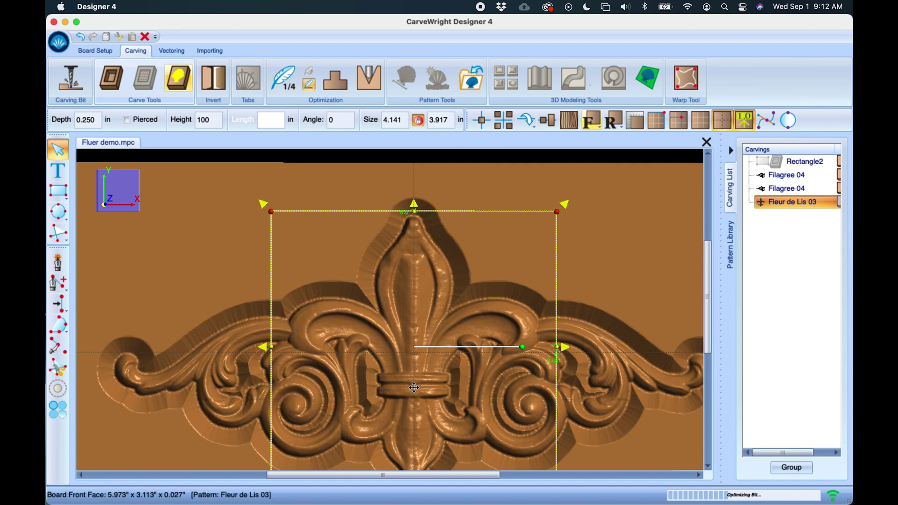
middle_click_drag(407, 370, 430, 346)
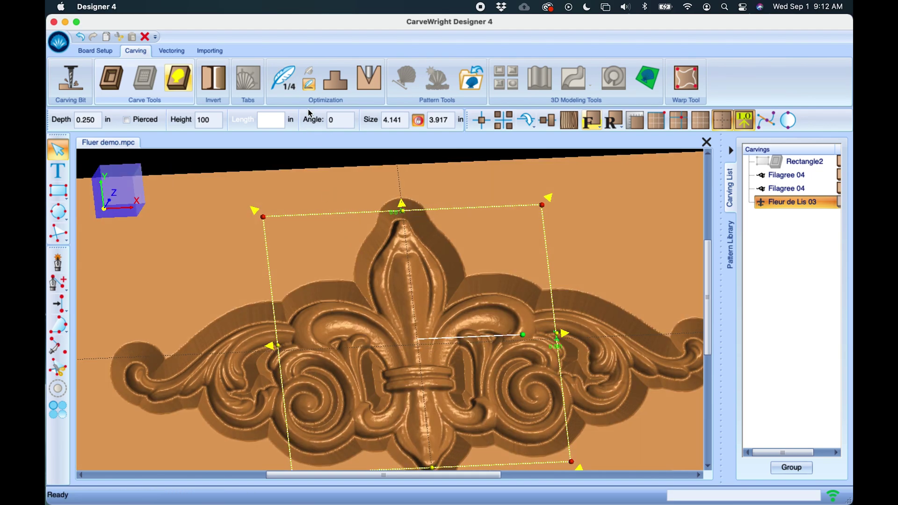
left_click(282, 81)
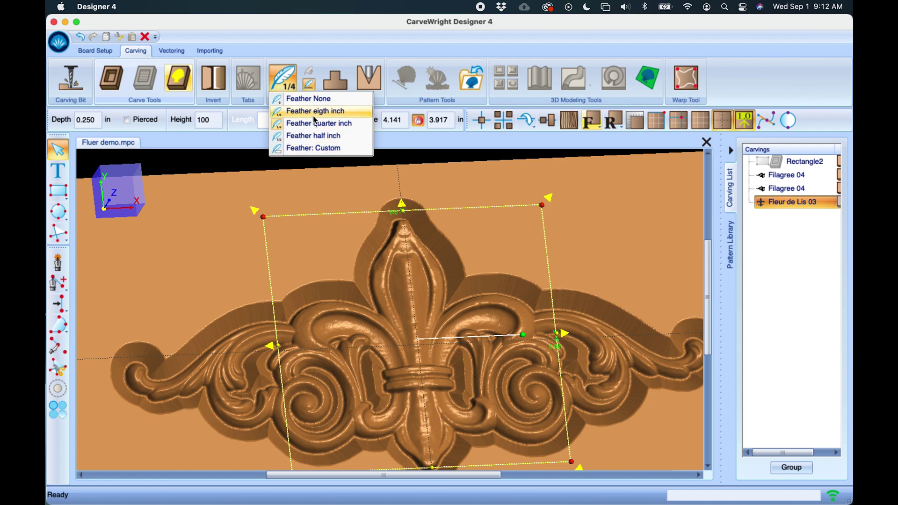
left_click(489, 193)
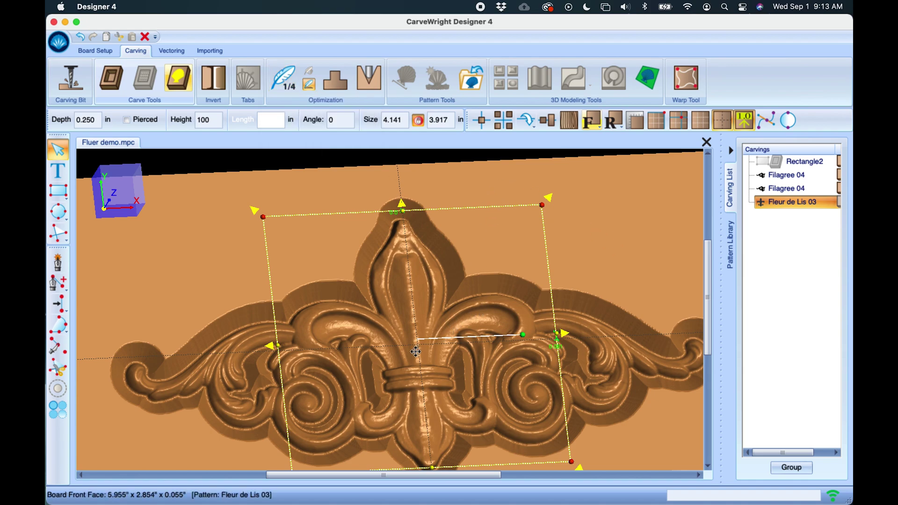
scroll(485, 380, "up", 2)
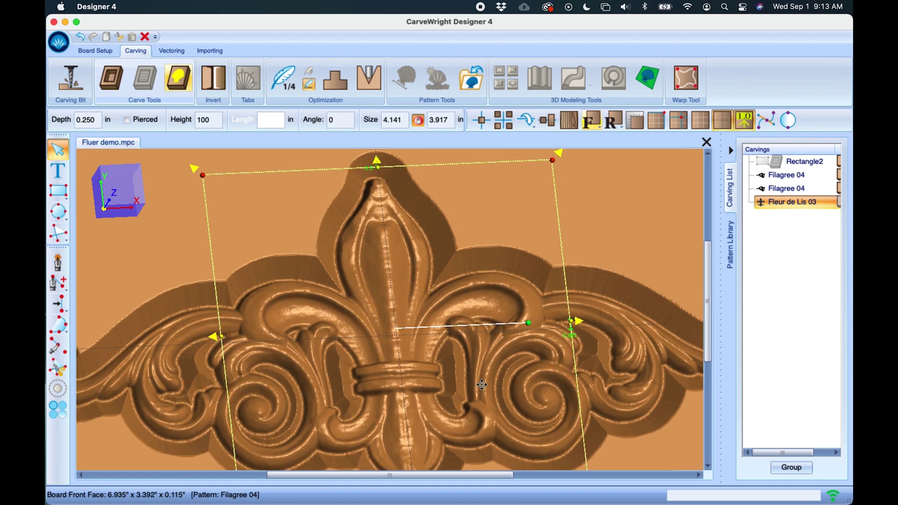
Step: Show the hidden recessed rectangle carving again and inspect its unfeathered edges and textured floor from several angles
scroll(481, 384, "down", 3)
left_click(606, 260)
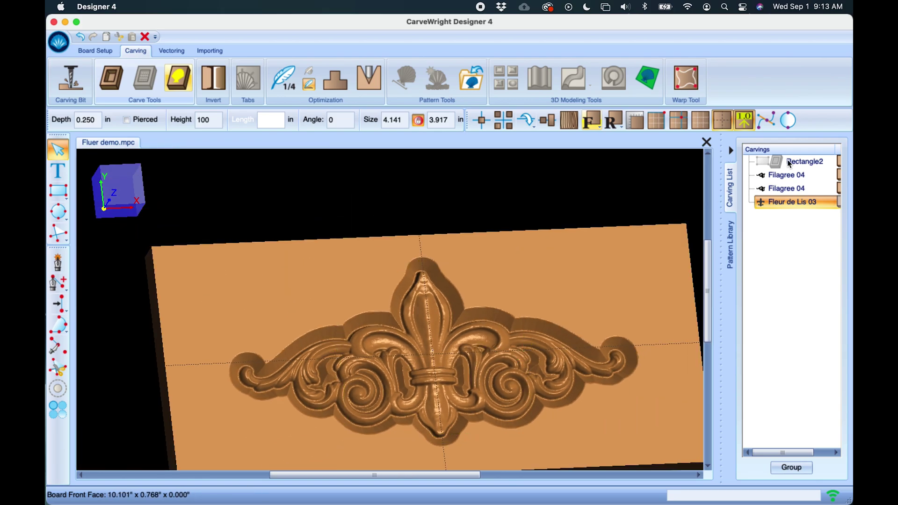
left_click(792, 161)
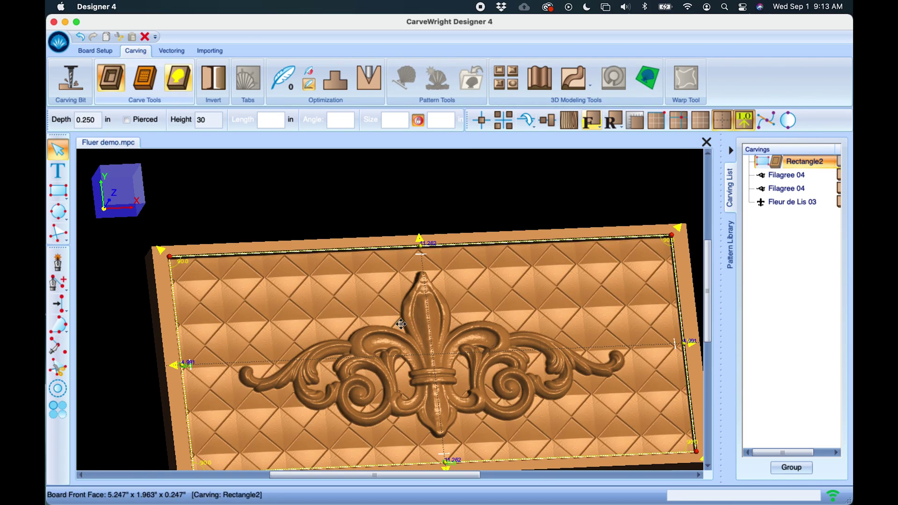
scroll(412, 331, "down", 1)
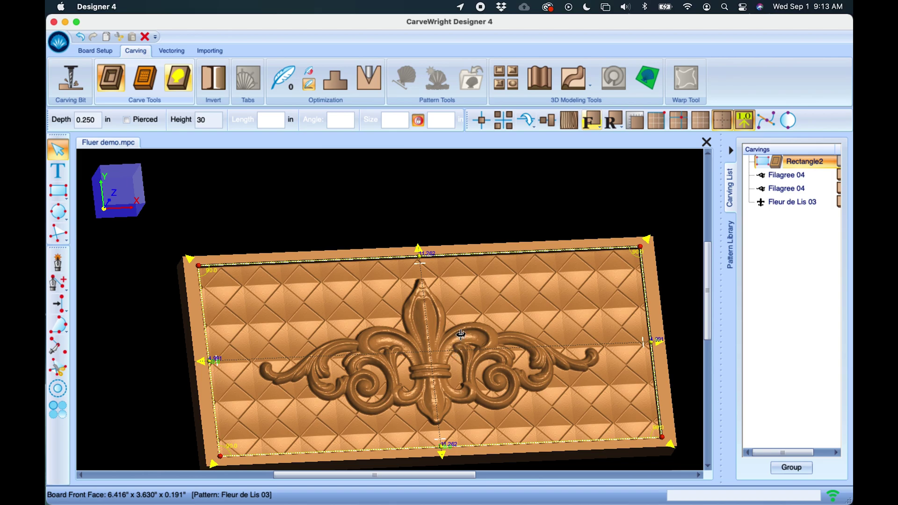
middle_click_drag(461, 334, 675, 354)
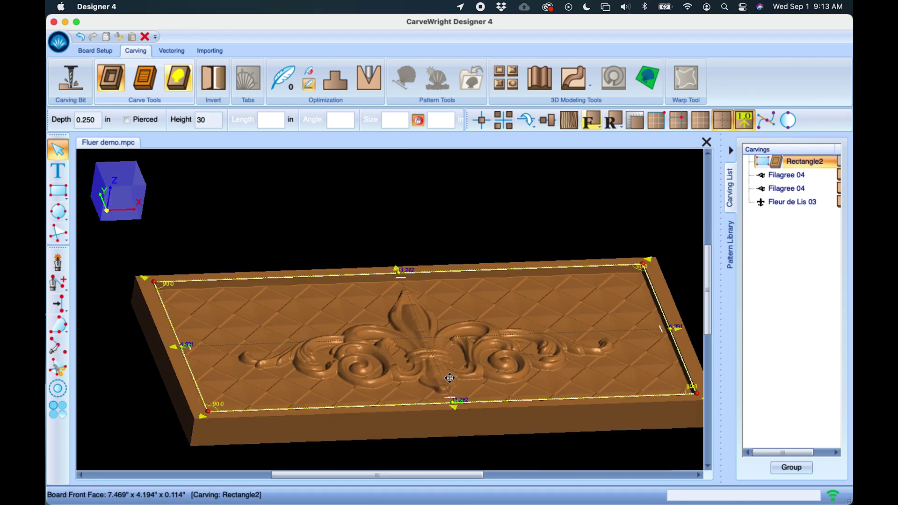
middle_click_drag(465, 372, 172, 273)
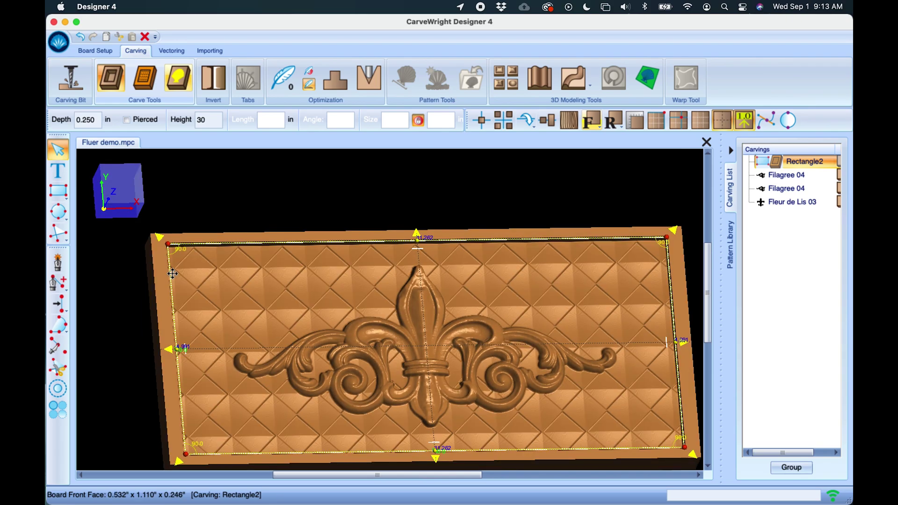
middle_click_drag(513, 302, 463, 264)
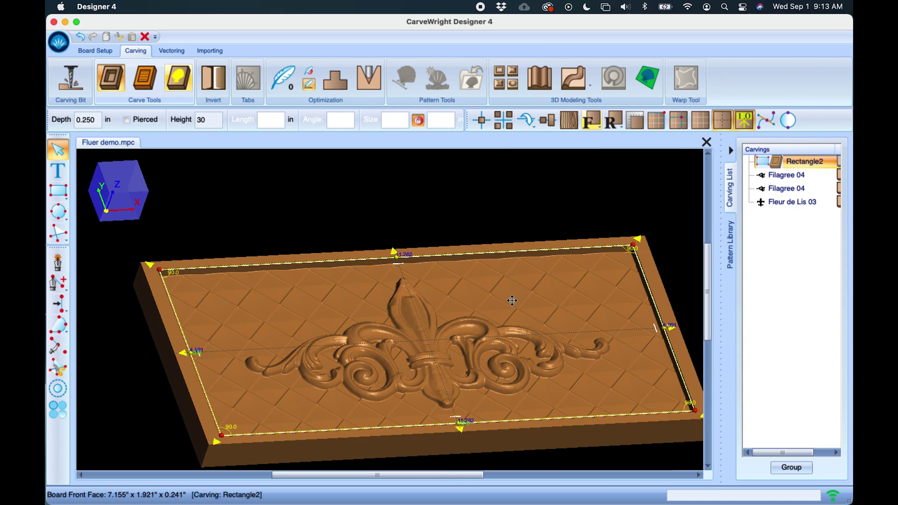
middle_click_drag(511, 300, 488, 345)
Step: Apply a 1/4 inch feather to the recessed rectangle and inspect its sloped edges from the front and at an angle
left_click(296, 83)
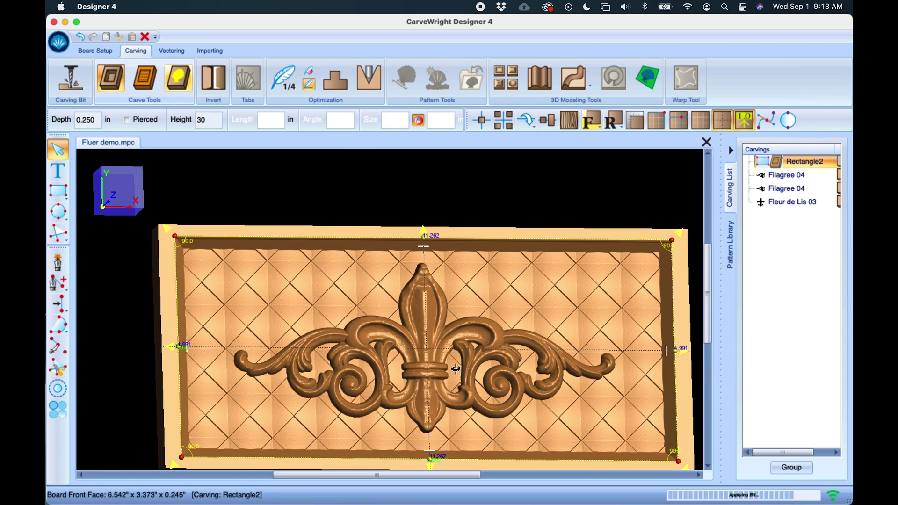
middle_click_drag(456, 369, 515, 345)
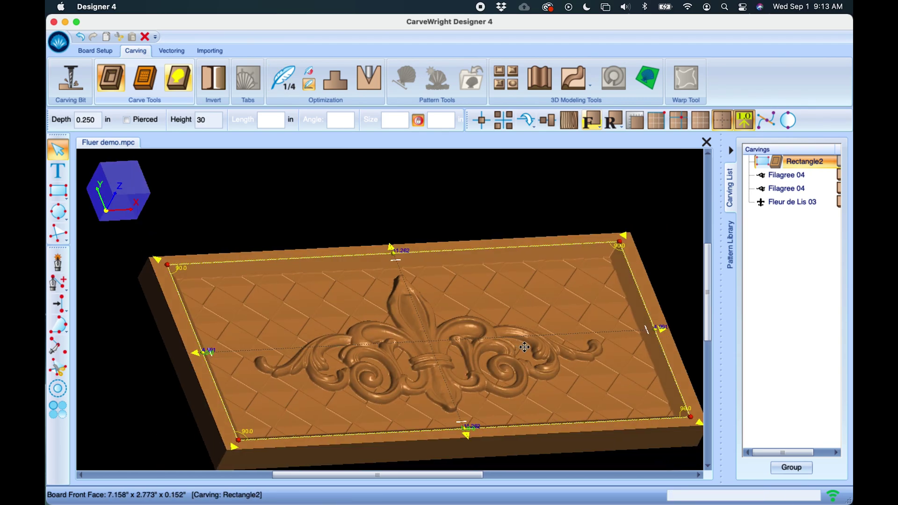
right_click_drag(525, 347, 447, 381)
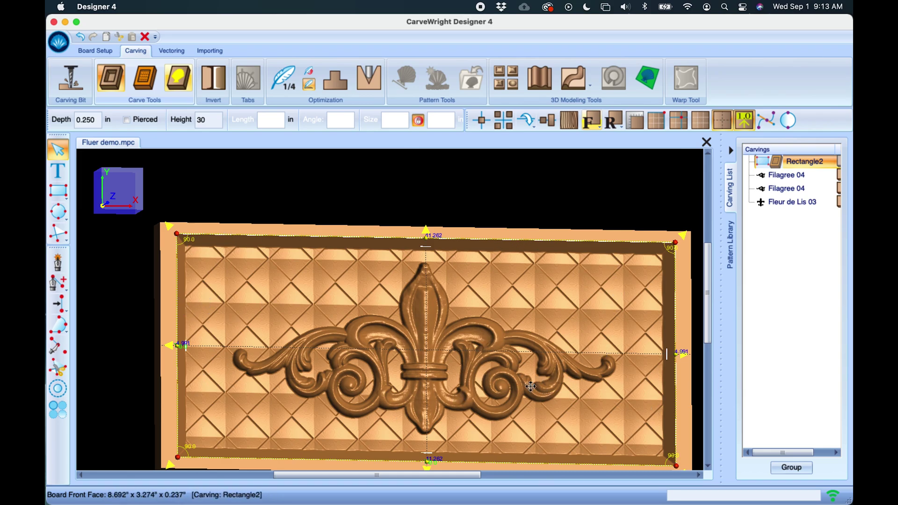
left_click(593, 121)
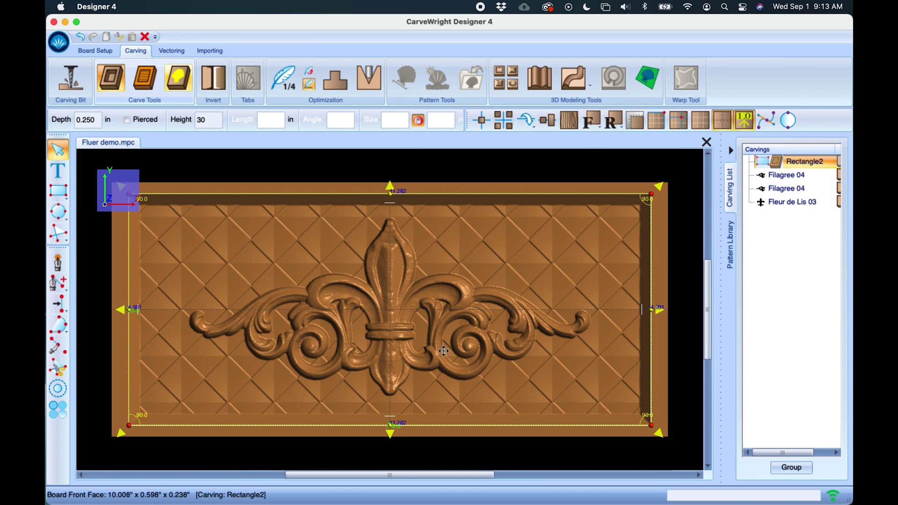
mouse_move(393, 311)
middle_mouse_down()
mouse_move(382, 304)
mouse_move(407, 303)
mouse_move(383, 307)
middle_mouse_up()
mouse_move(384, 308)
right_mouse_down()
mouse_move(369, 322)
mouse_move(391, 312)
right_mouse_up()
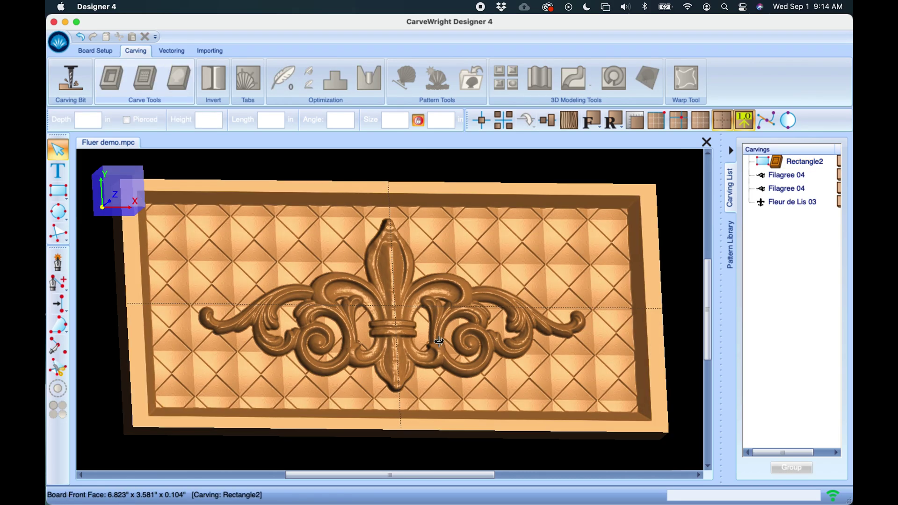
right_click_drag(439, 341, 440, 346)
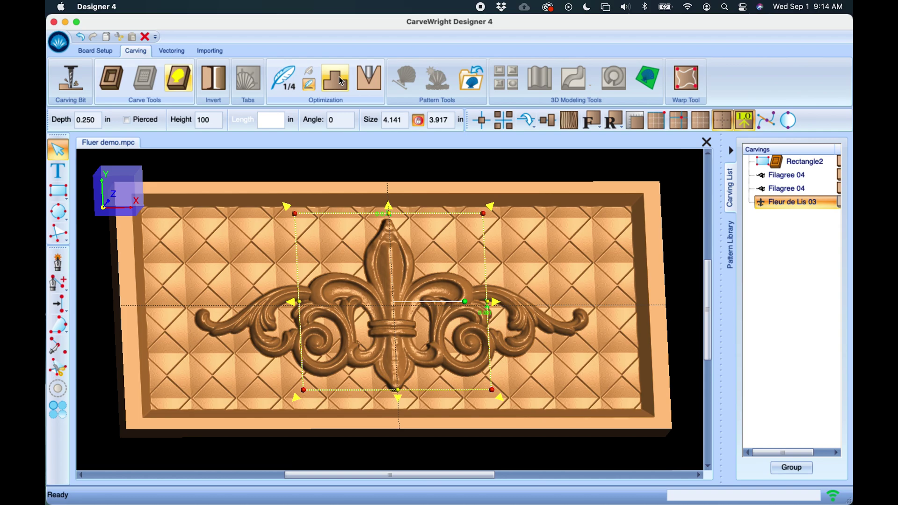
Step: Select the fleur-de-lis and review the draft sizes available for it
left_click(664, 247)
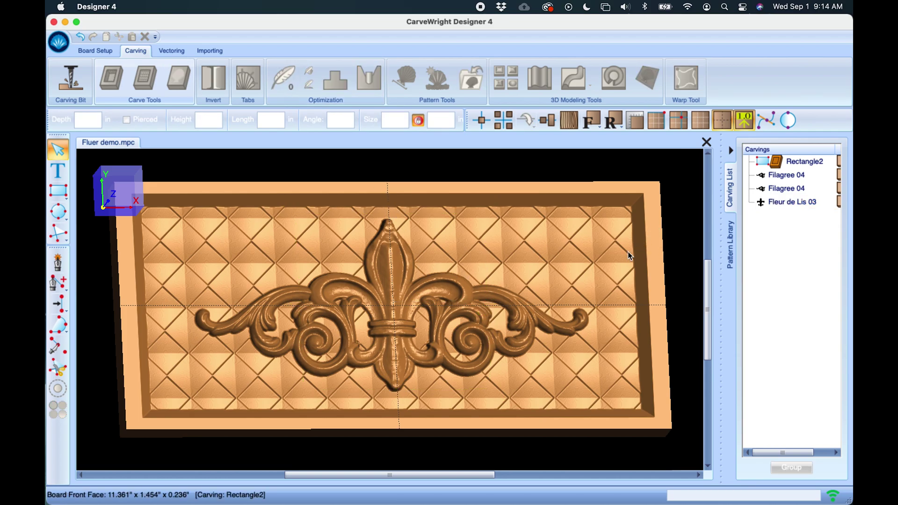
left_click(398, 281)
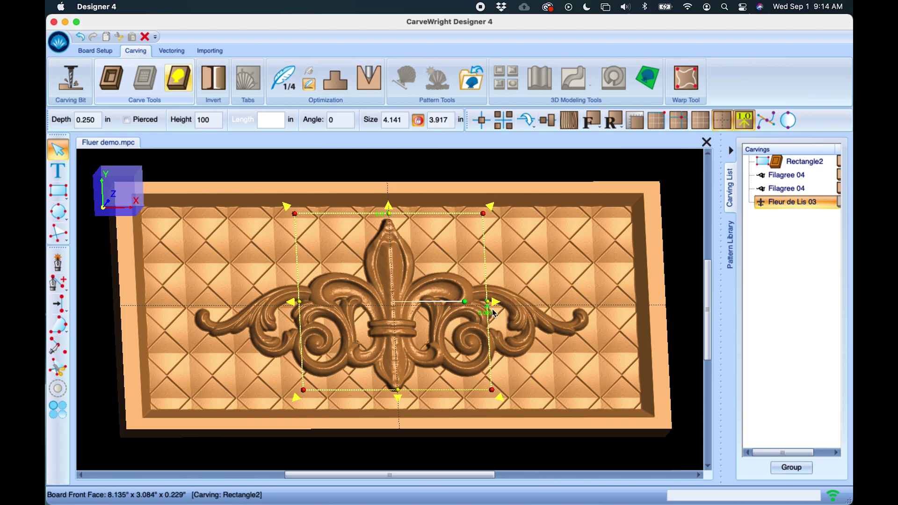
left_click(343, 79)
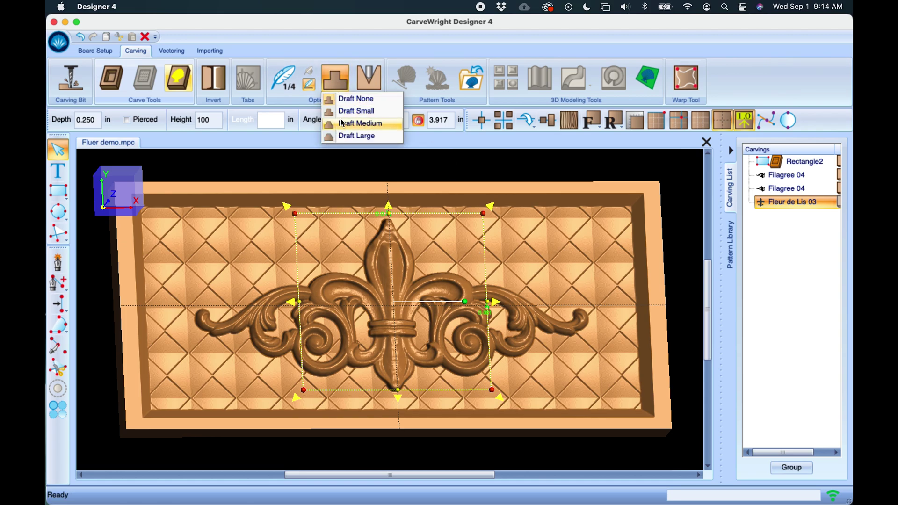
left_click(543, 240)
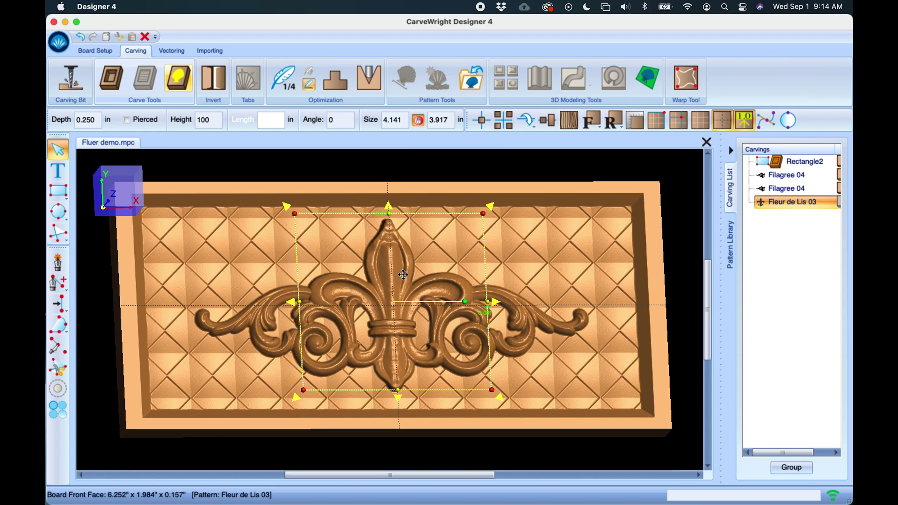
Step: Try Draft Large on the fleur-de-lis and inspect its edges close up
left_click(337, 79)
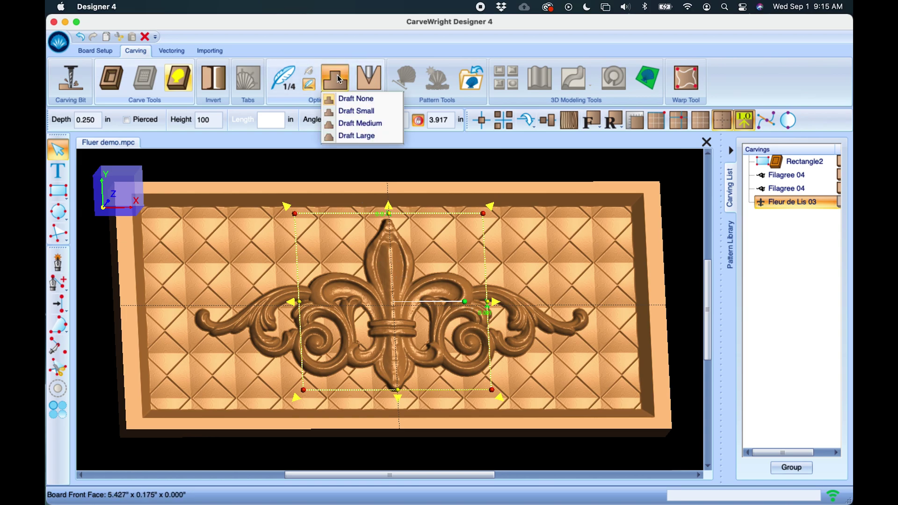
left_click(350, 136)
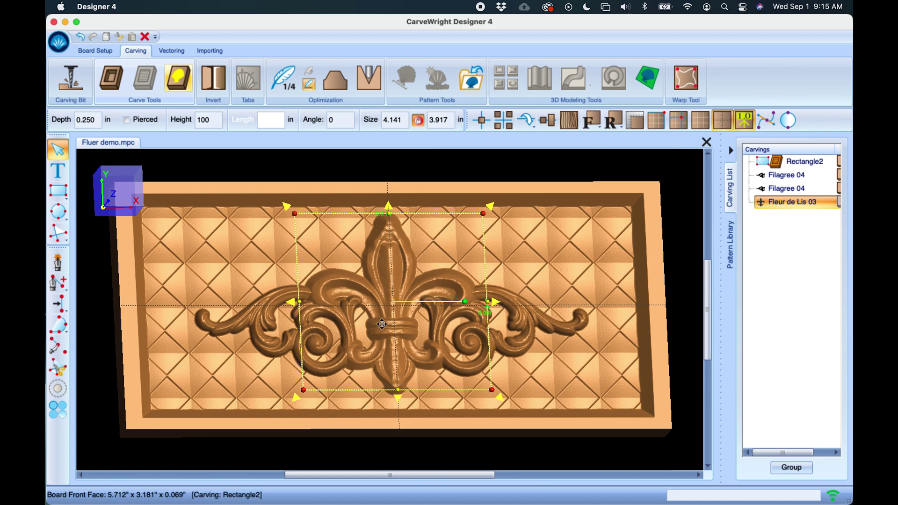
scroll(382, 324, "up", 3)
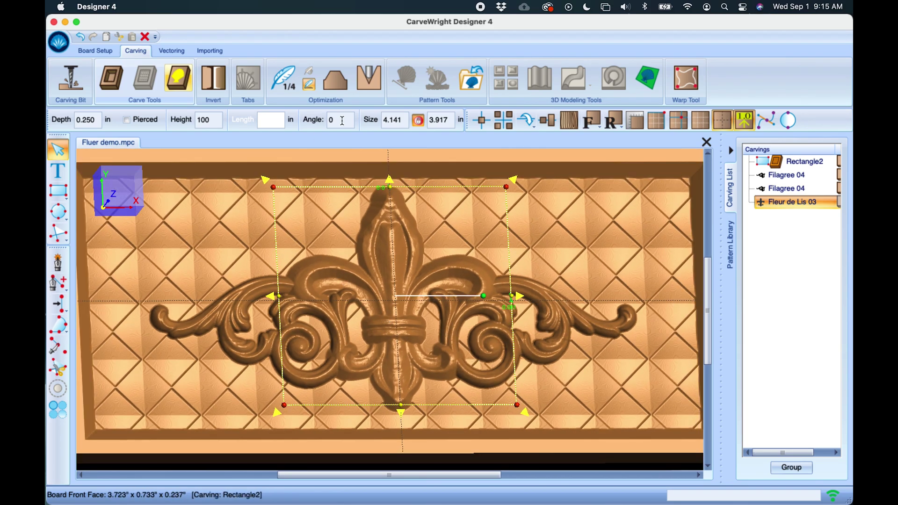
Step: Set the fleur-de-lis to Draft Small and inspect its edges from slightly different angles
left_click(335, 77)
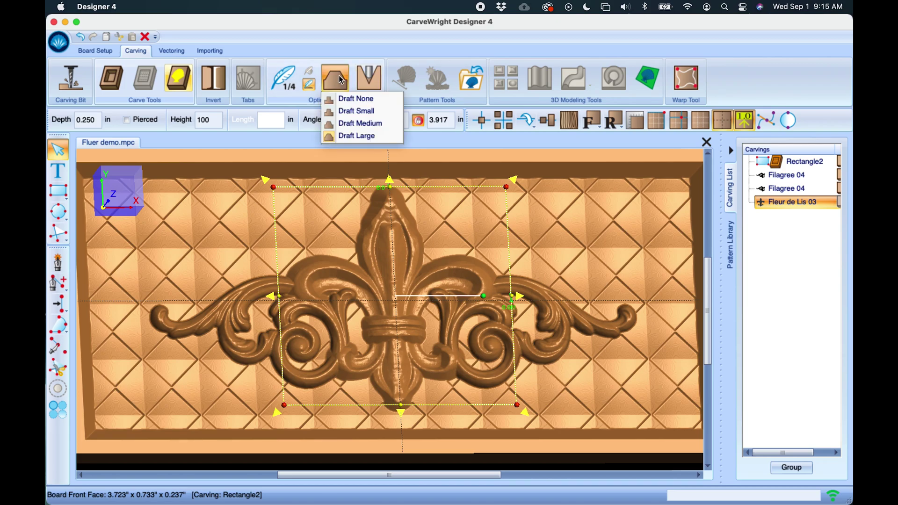
left_click(354, 112)
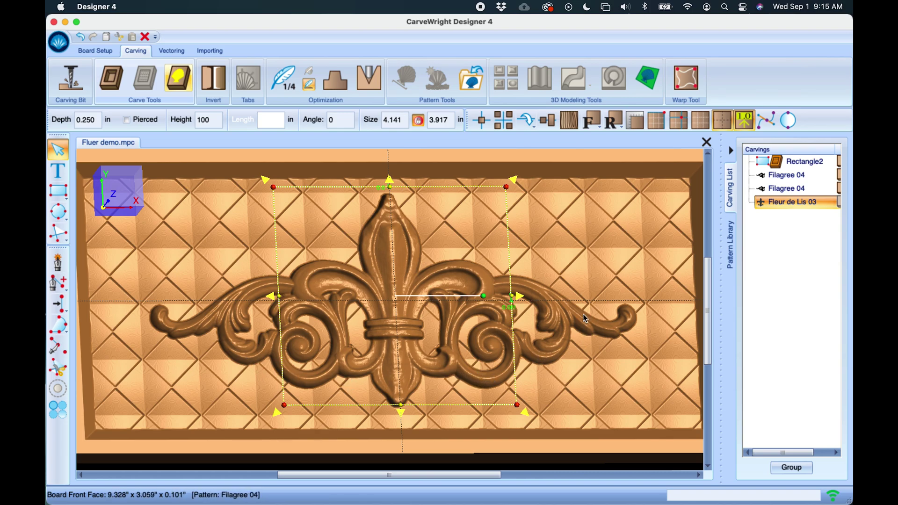
middle_click_drag(583, 318, 557, 356)
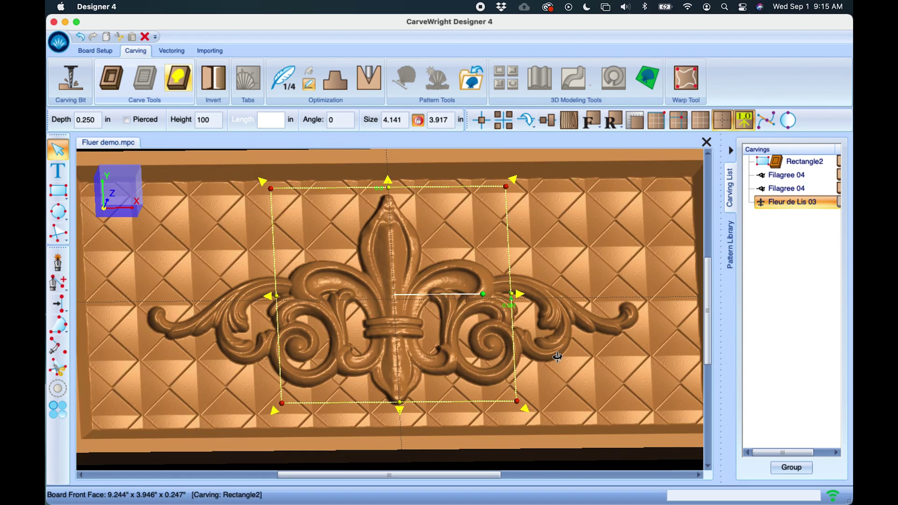
right_click_drag(558, 357, 573, 367)
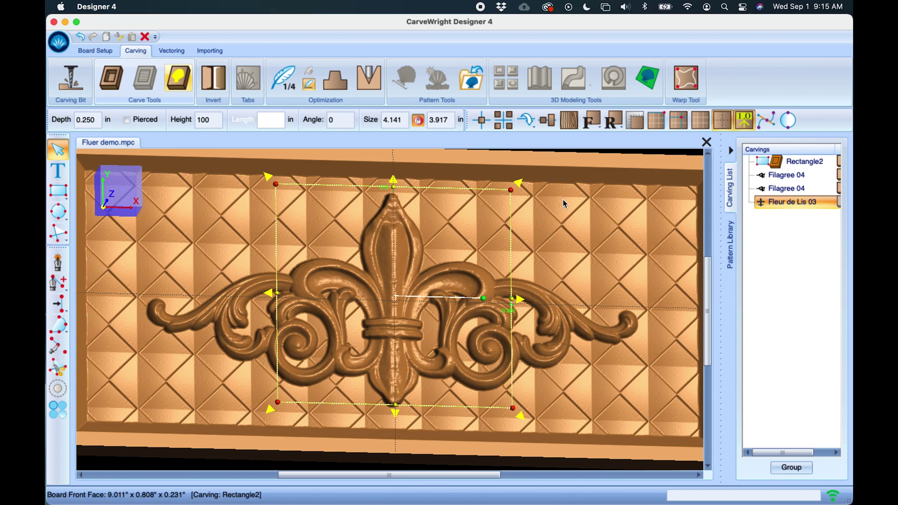
left_click(474, 285)
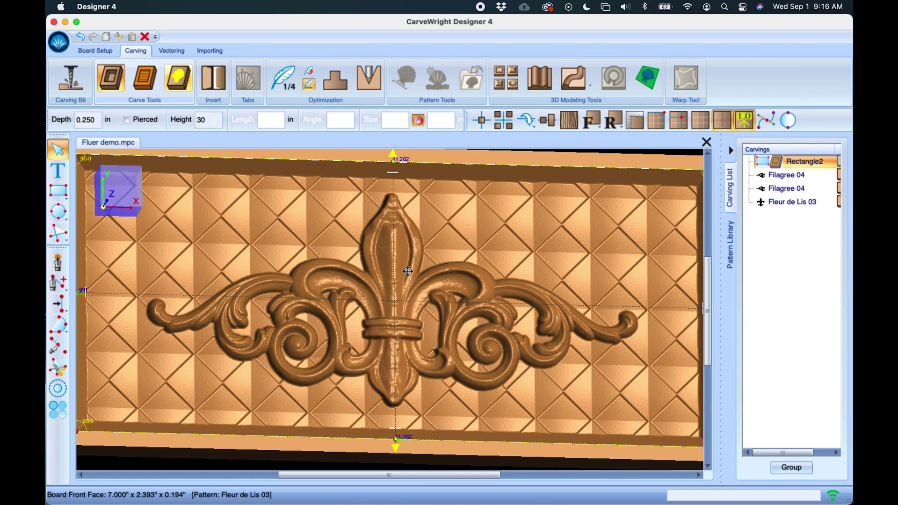
left_click(794, 177)
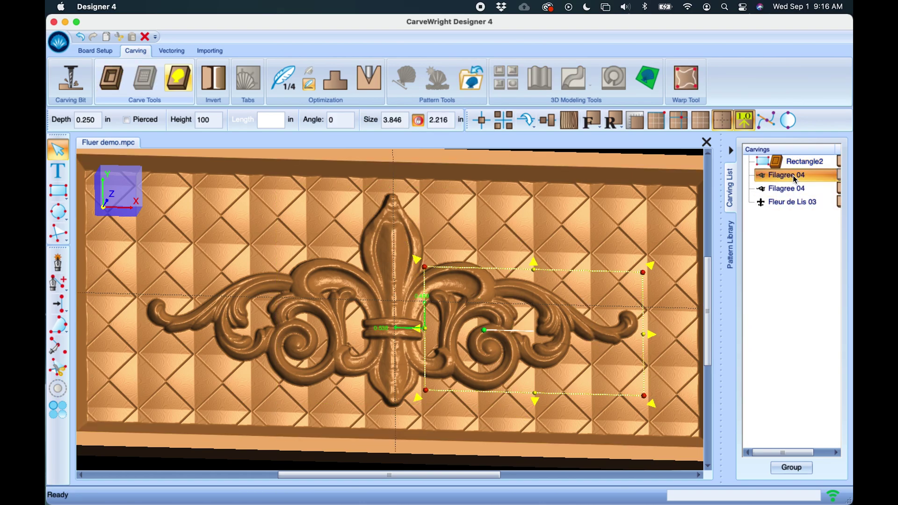
left_click(790, 202)
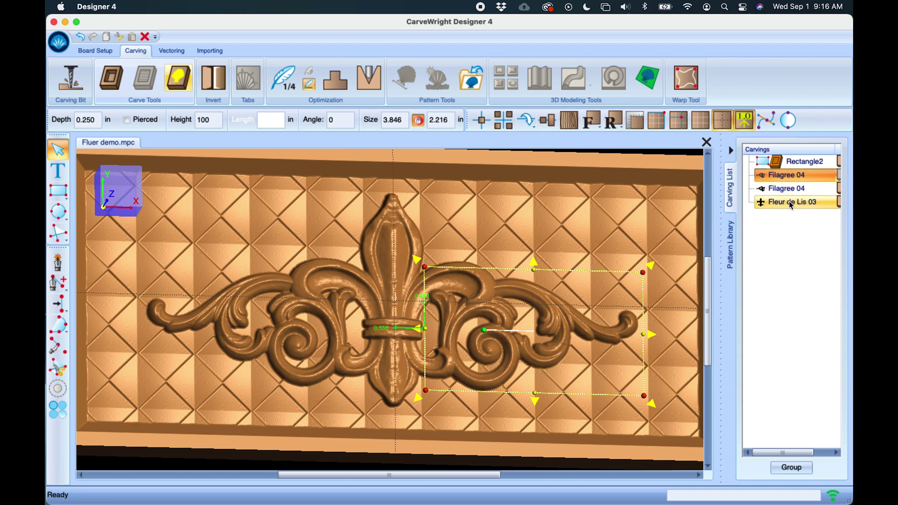
left_click(788, 188)
left_click(795, 163)
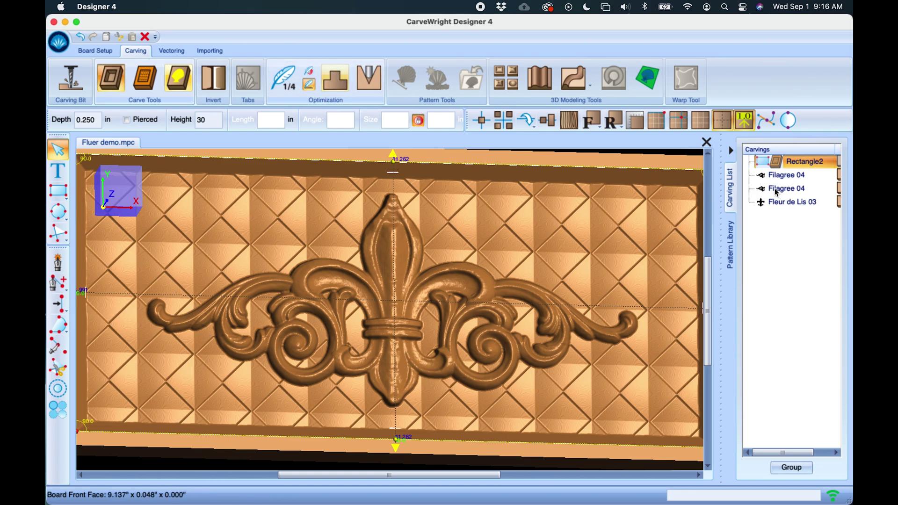
Step: Apply Draft Small to both filigrees and the fleur-de-lis together, and inspect the ornament's edges from several angles
left_click(787, 175)
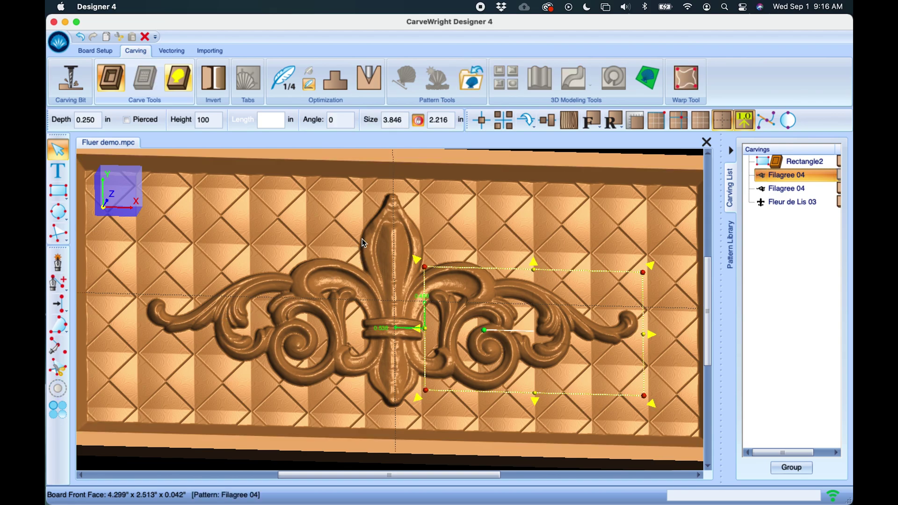
left_click(784, 189, "shift")
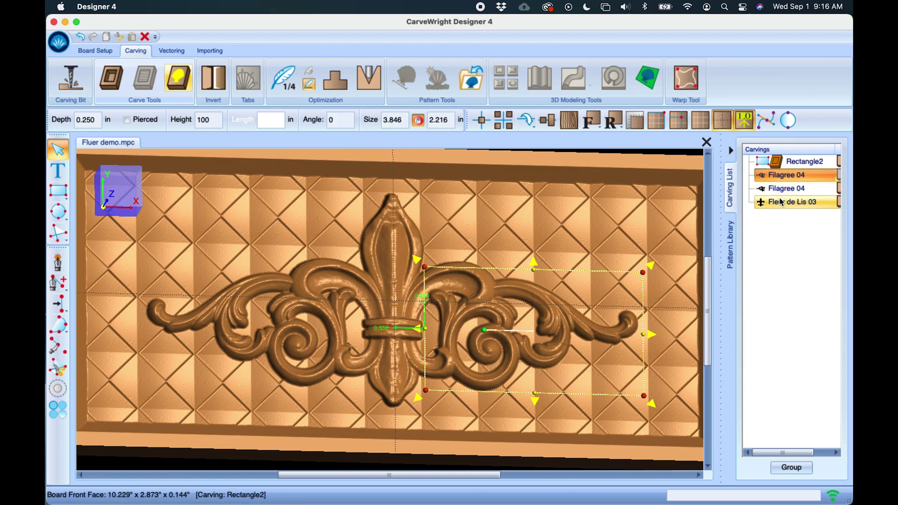
left_click(782, 202, "shift")
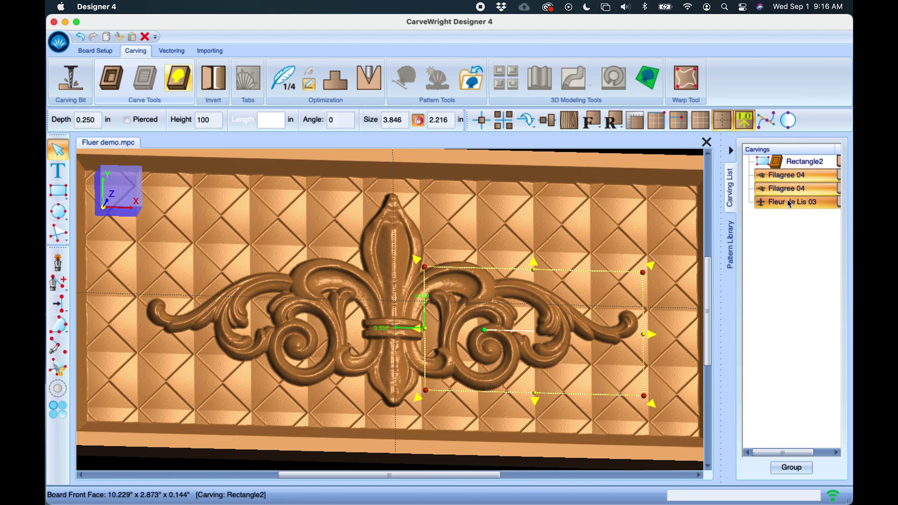
left_click(345, 84)
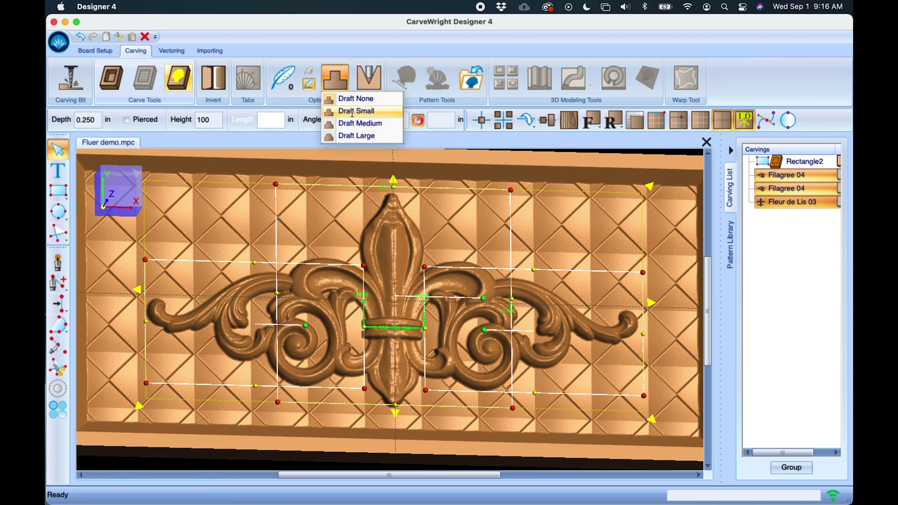
left_click(352, 113)
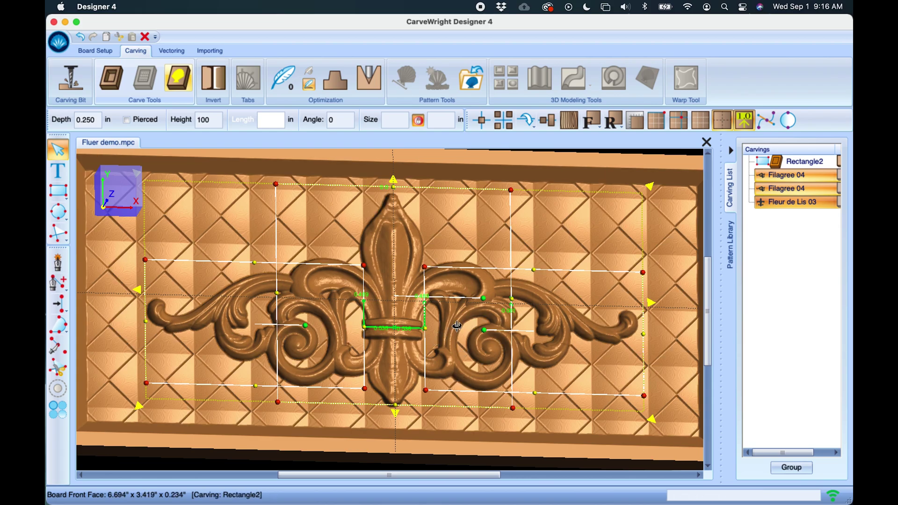
middle_click_drag(457, 326, 435, 327)
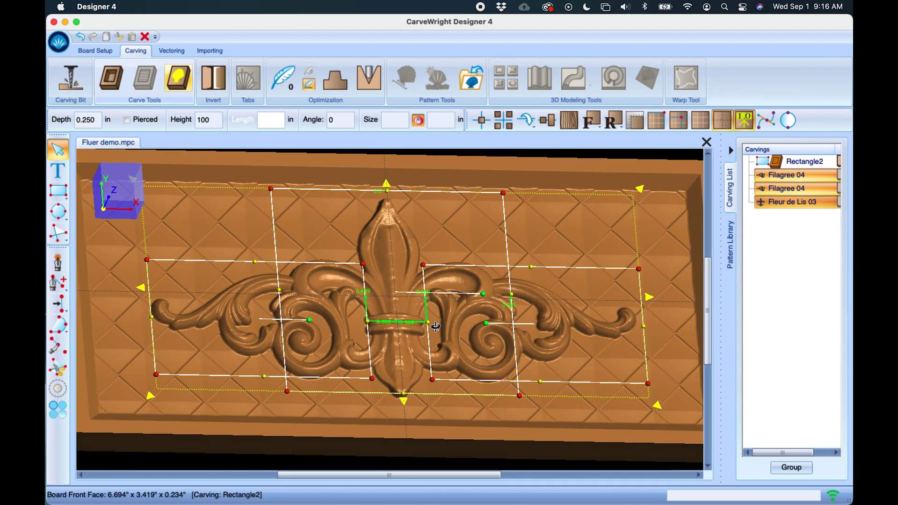
right_click_drag(436, 326, 434, 339)
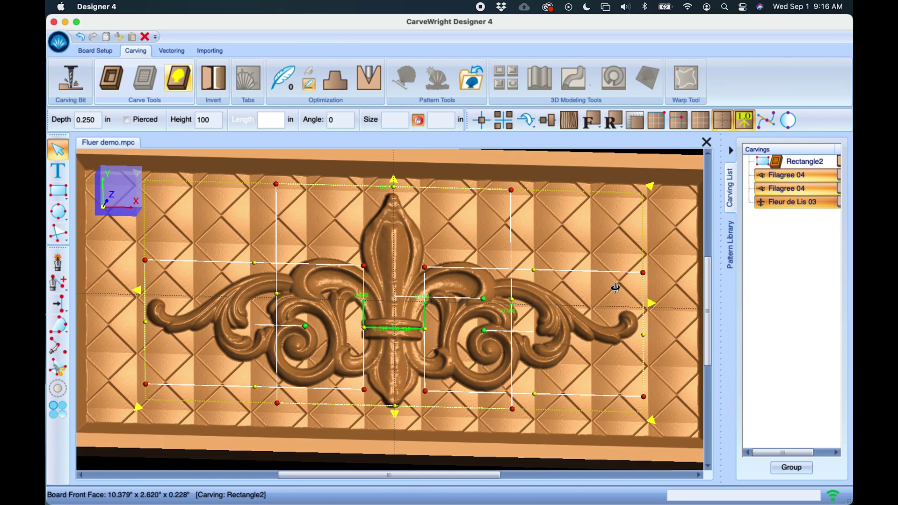
right_click_drag(616, 286, 641, 287)
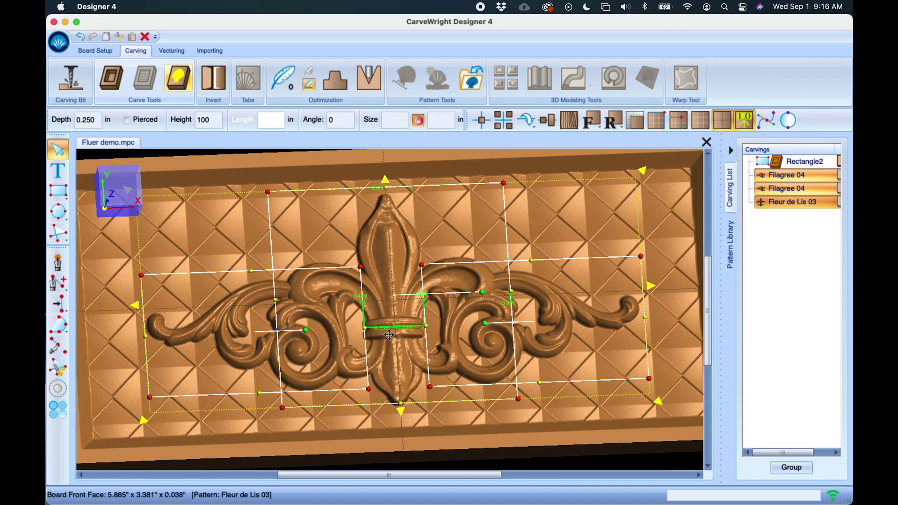
Step: Deselect the ornament patterns and review the whole carved board from a slightly different angle
scroll(370, 327, "up", 1)
scroll(370, 327, "down", 5)
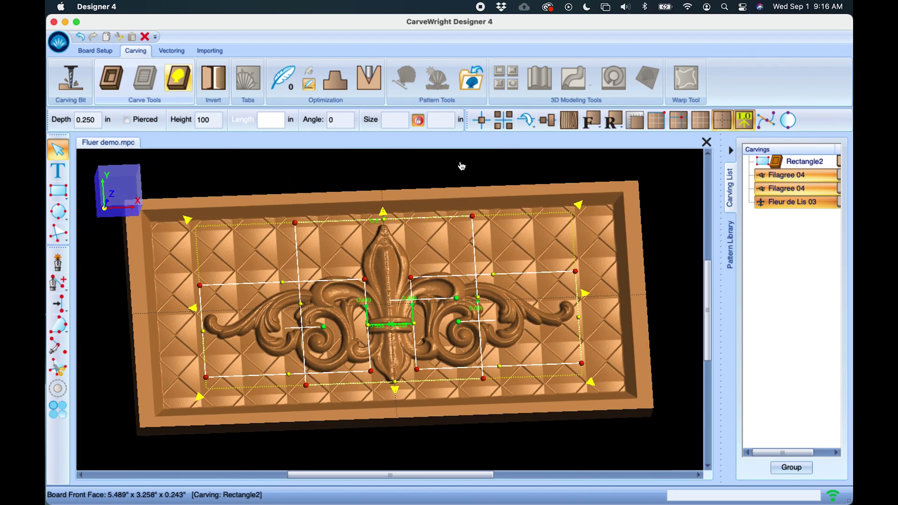
left_click(487, 184)
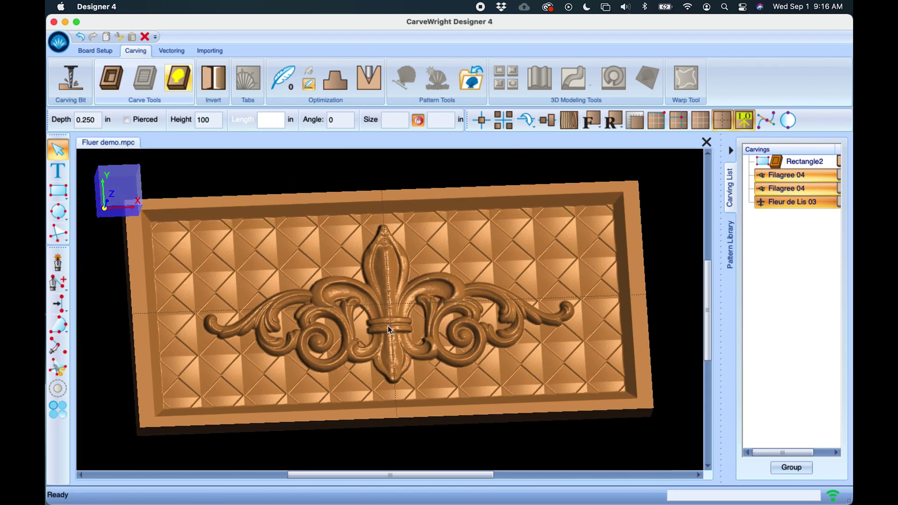
left_click_drag(368, 259, 338, 268)
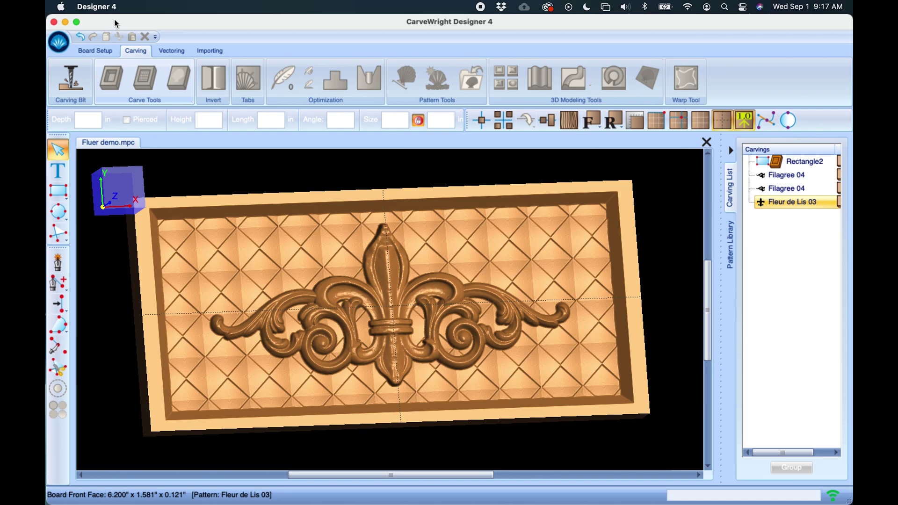
Step: Compile the project and upload it to the CarveWright Flash Programmer under the project name Fluer Demo 1
left_click(58, 41)
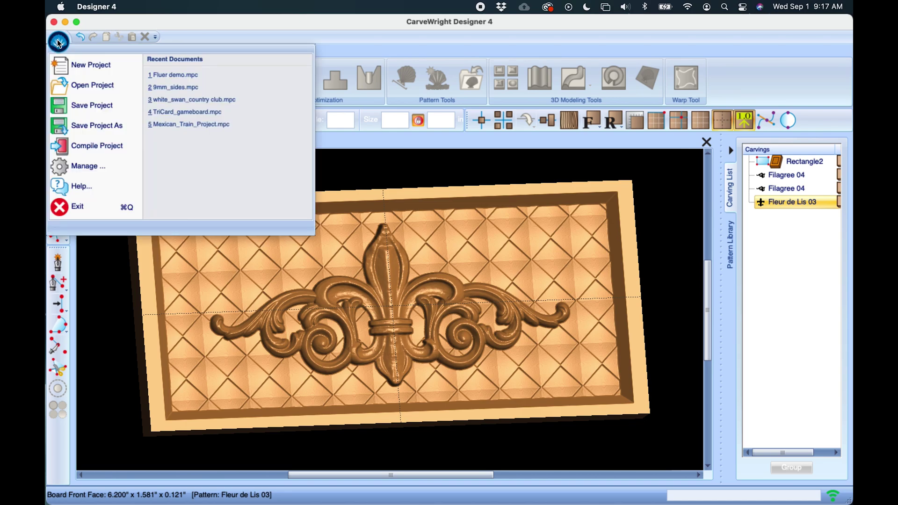
left_click(85, 148)
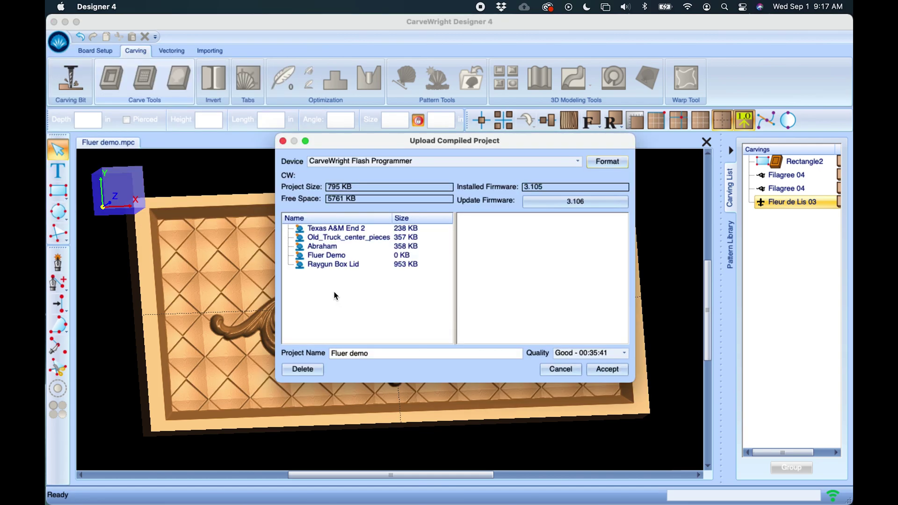
left_click(338, 256)
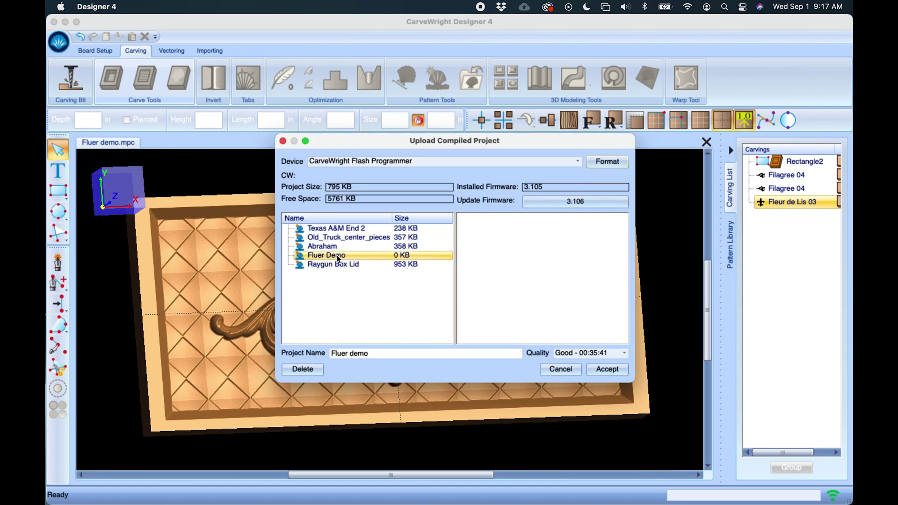
left_click(462, 353)
type("1")
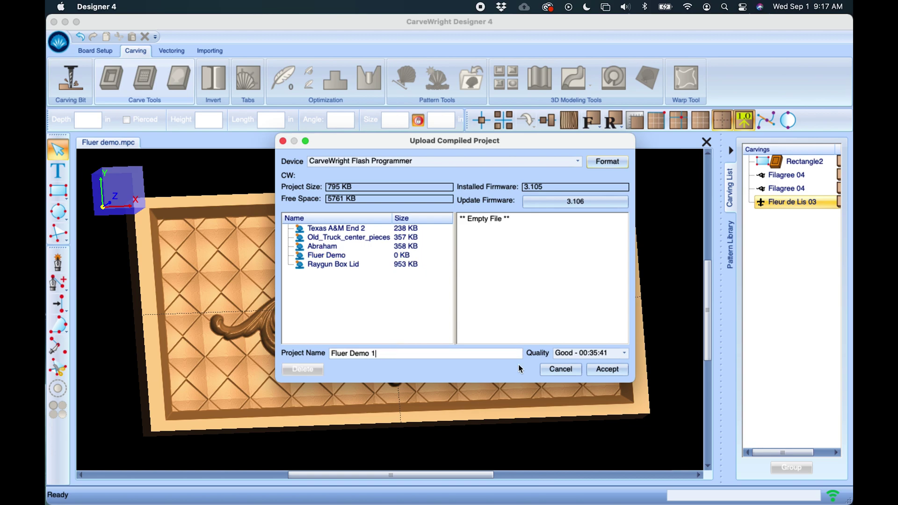
left_click(614, 373)
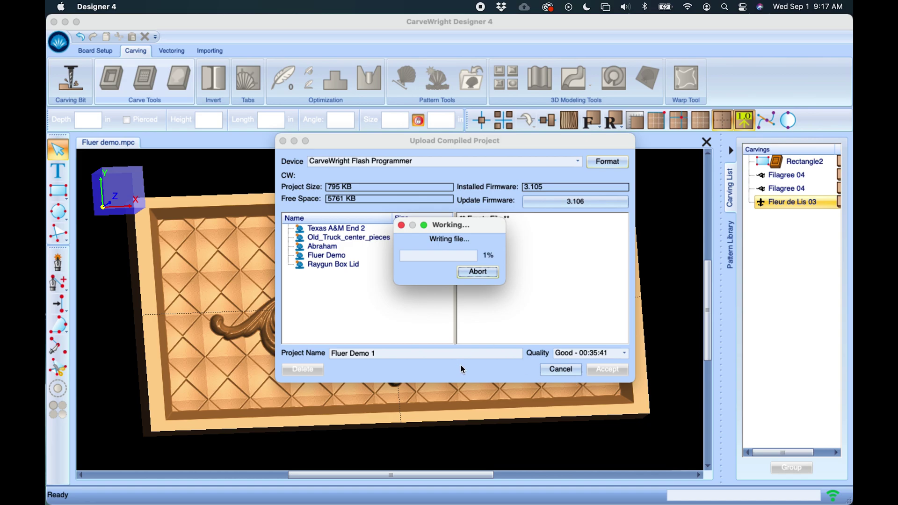